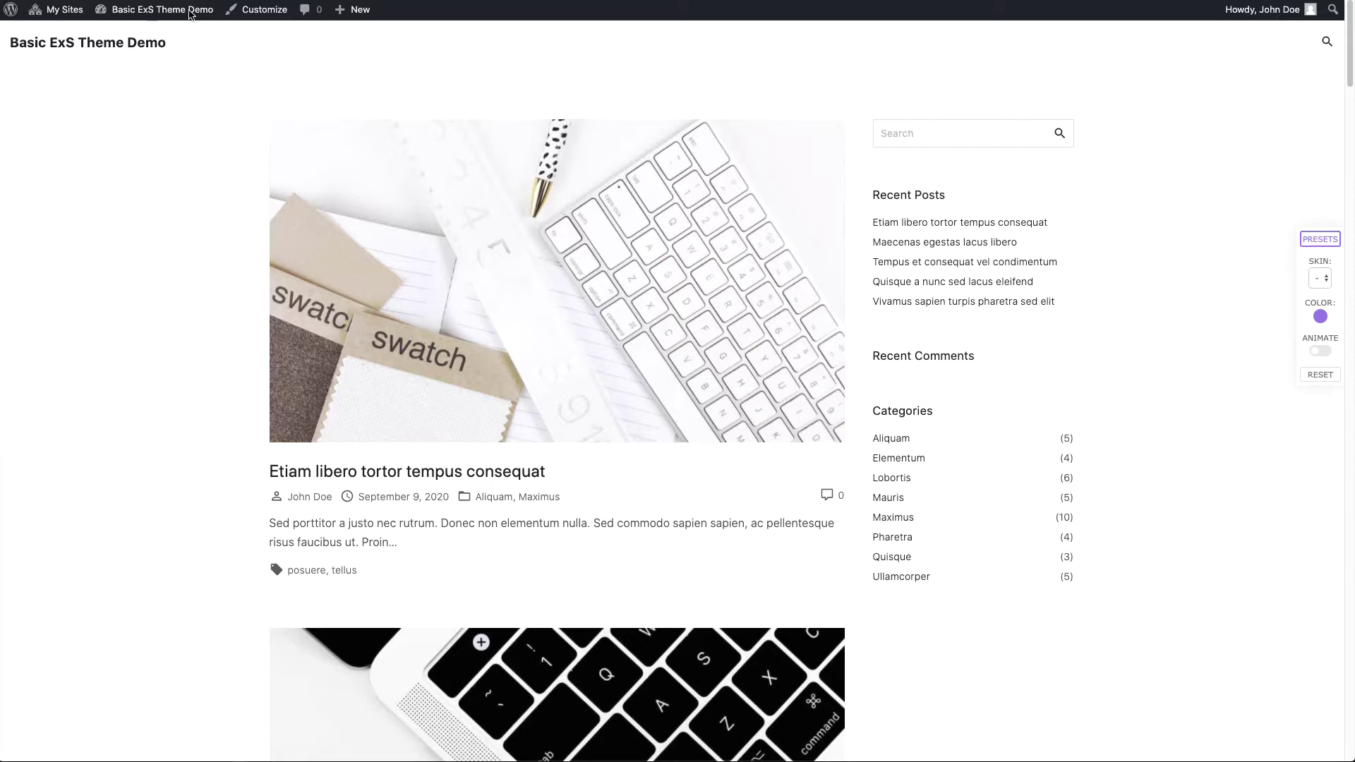
- In the live Customizer's Colors section, set 'Color for icons in post meta' to Accent color
click(276, 18)
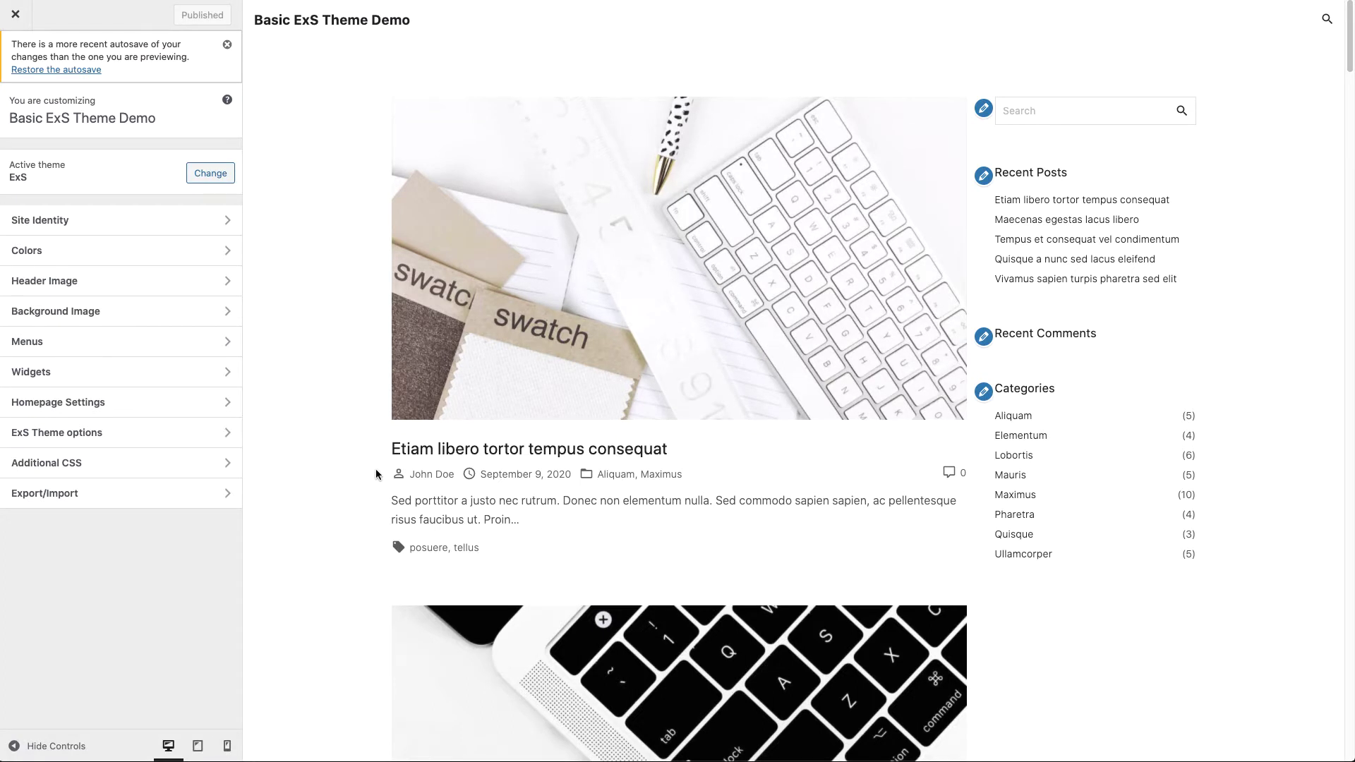
click(166, 253)
scroll(191, 321, down, 3)
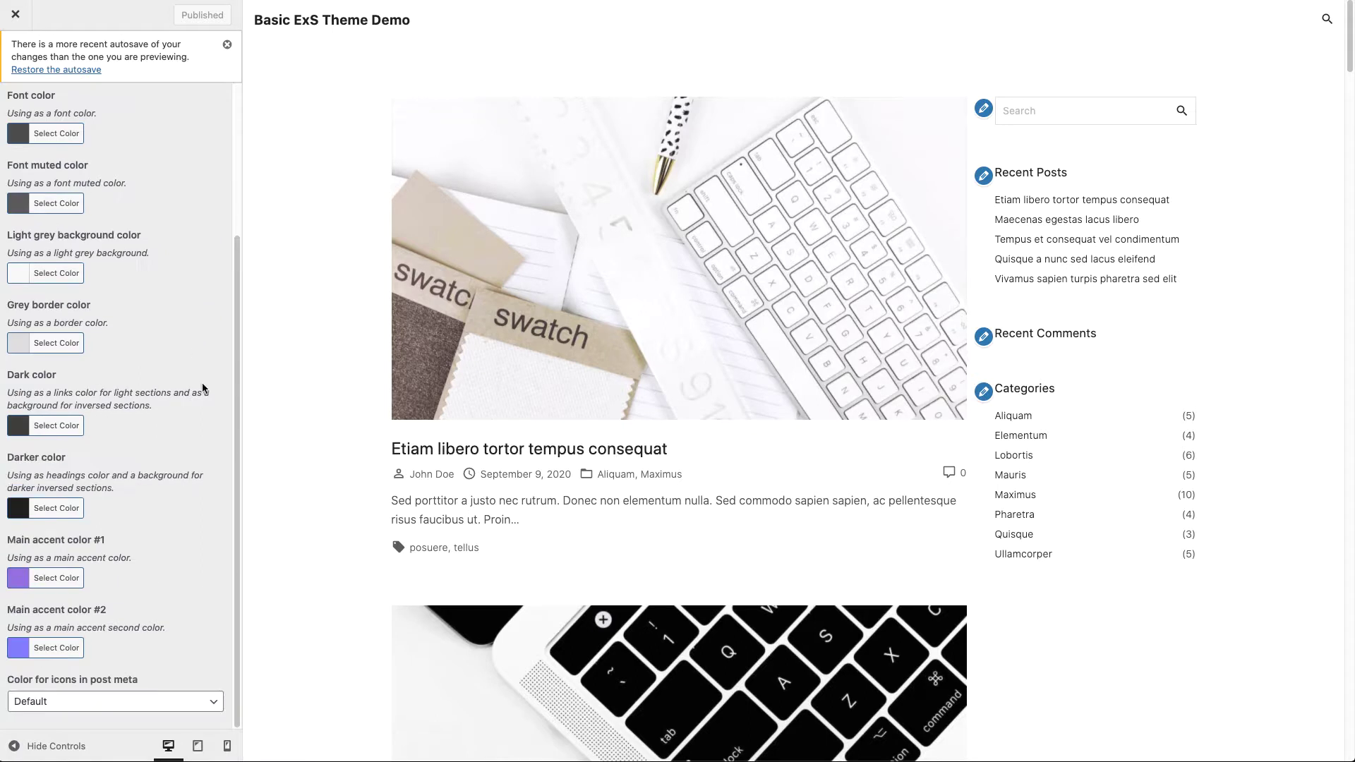
click(117, 703)
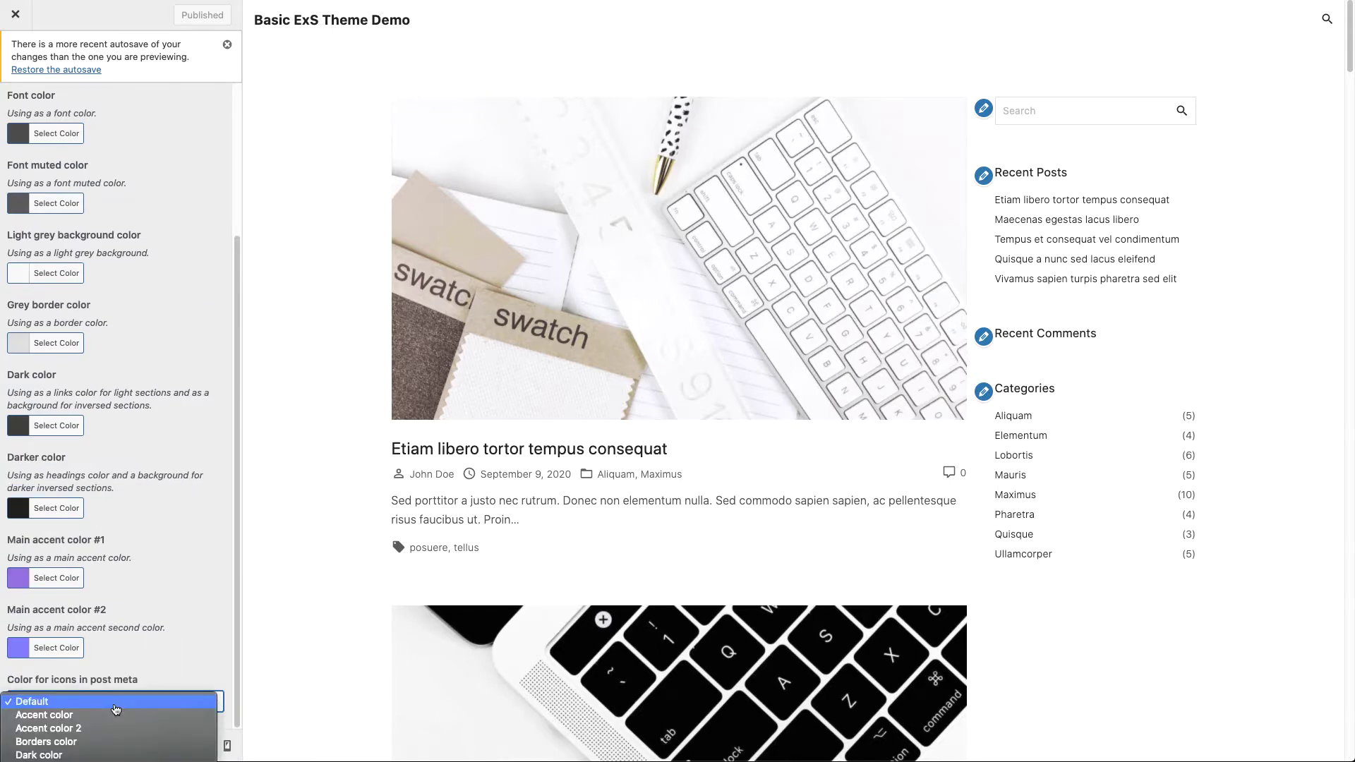
click(106, 715)
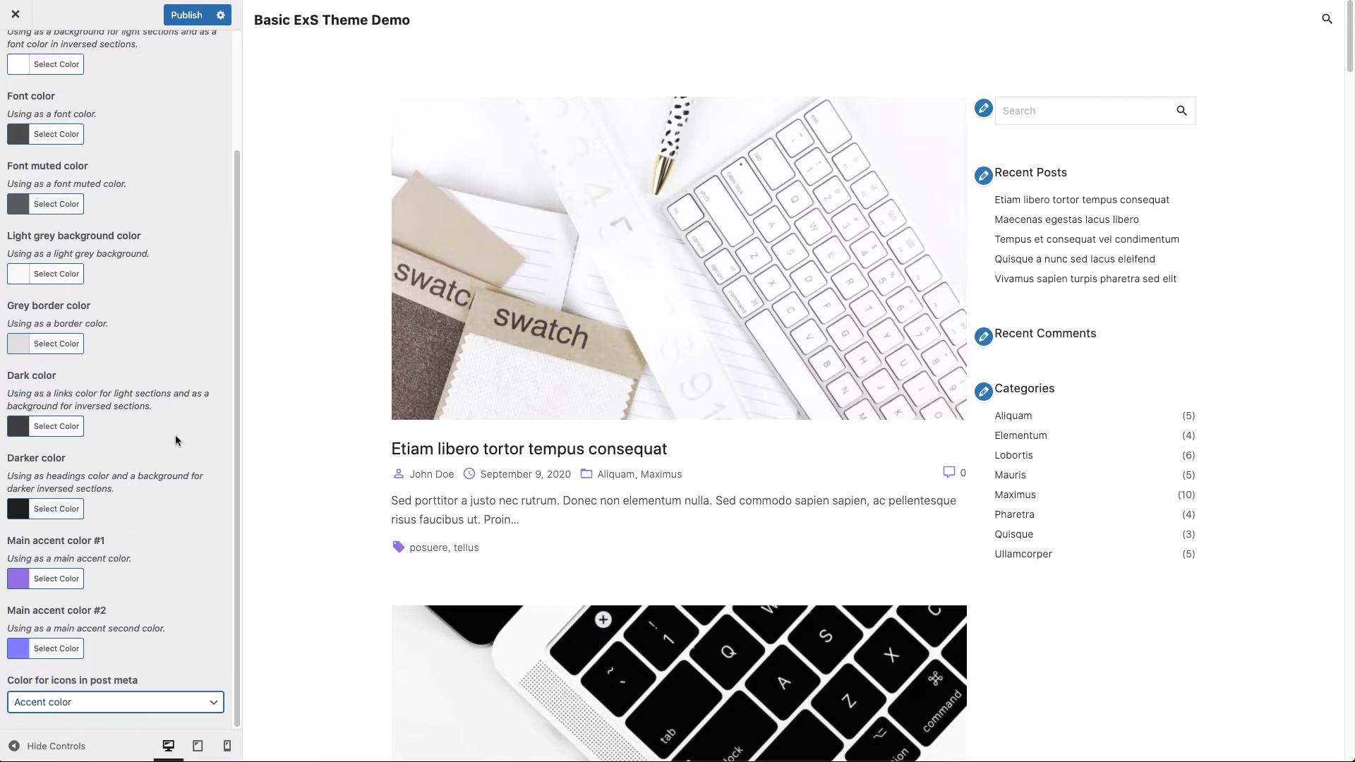
scroll(176, 431, up, 3)
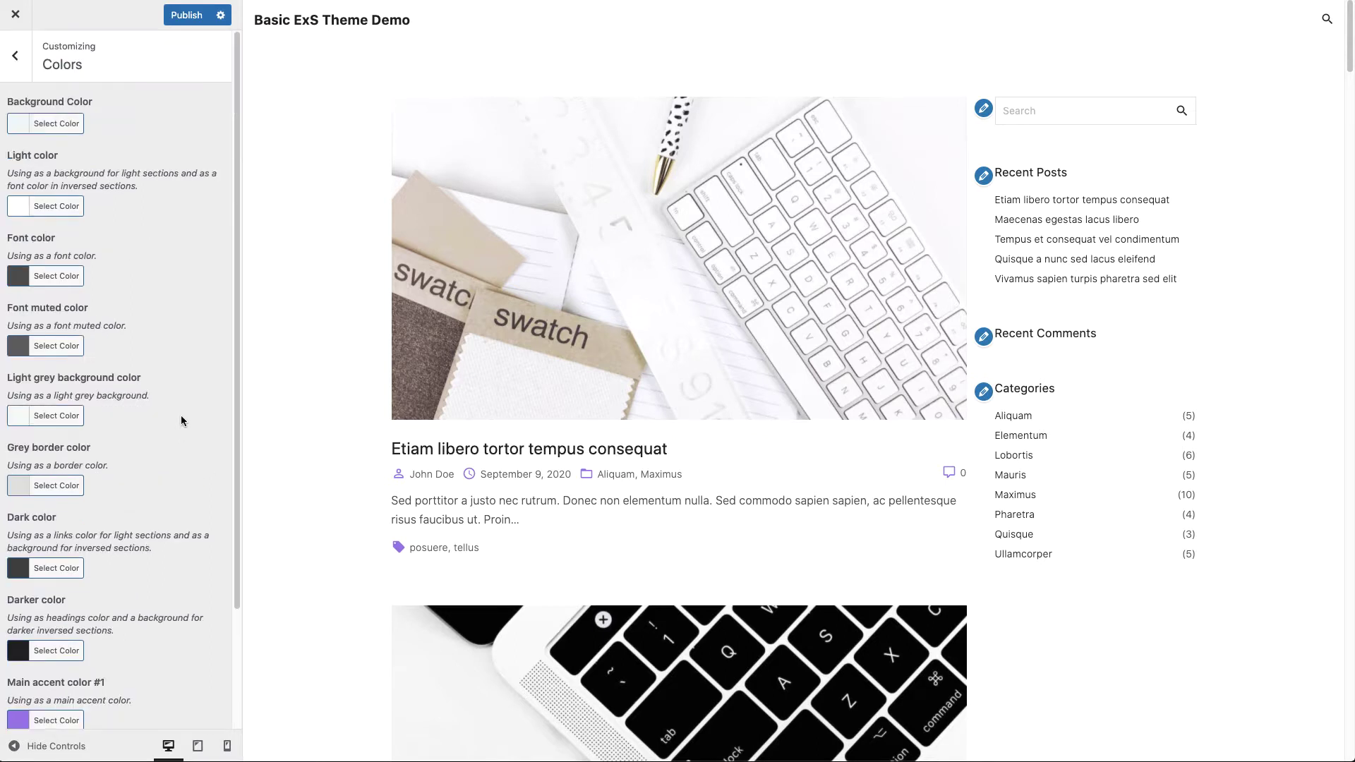
- Set Archive container max width to 960px in ExS Theme options > Theme Layout
click(24, 55)
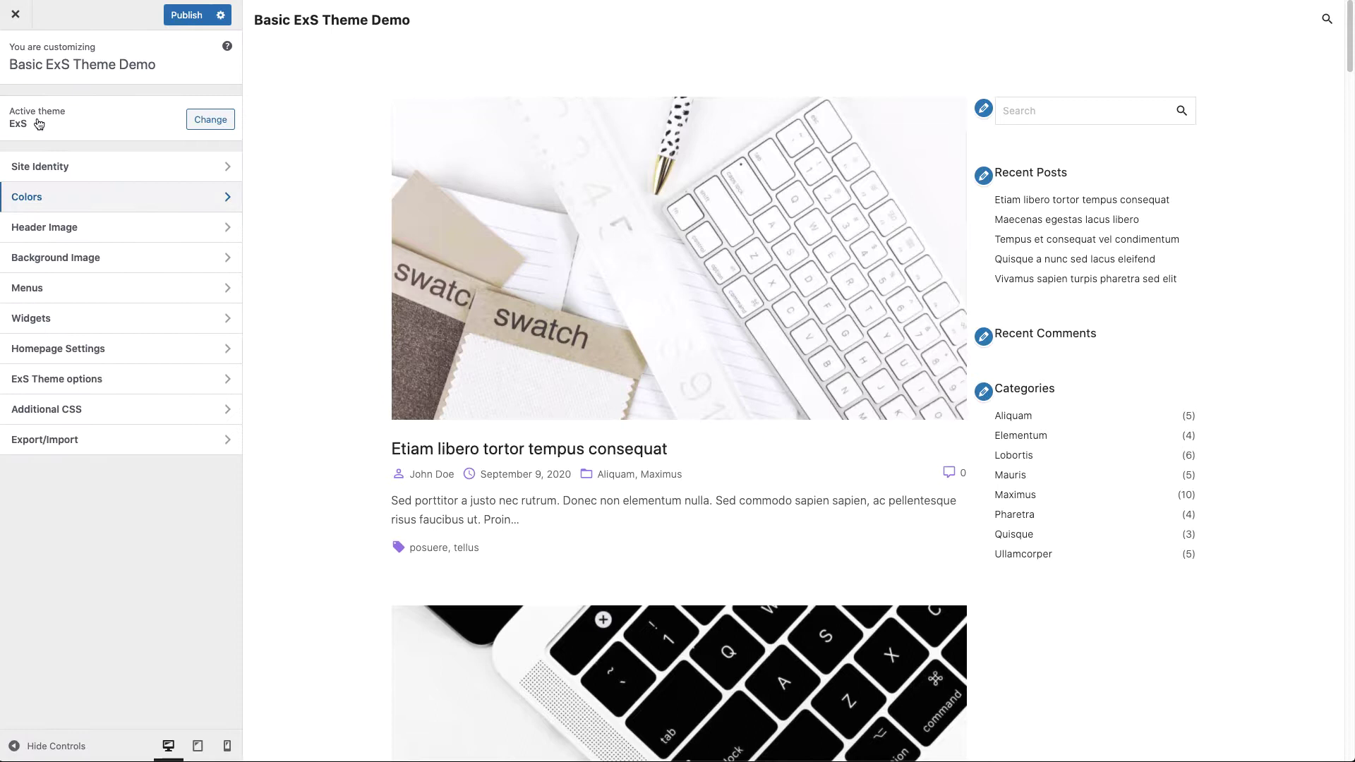
click(91, 377)
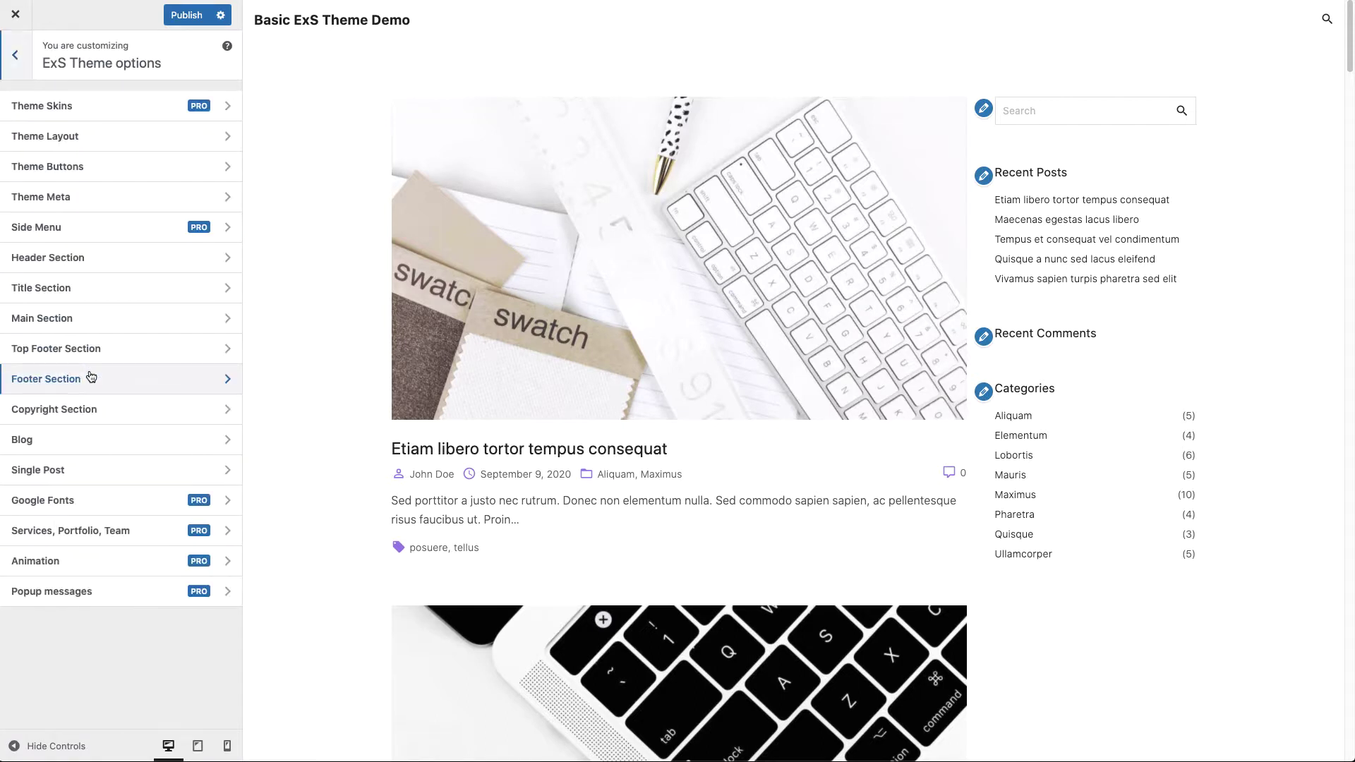
click(92, 137)
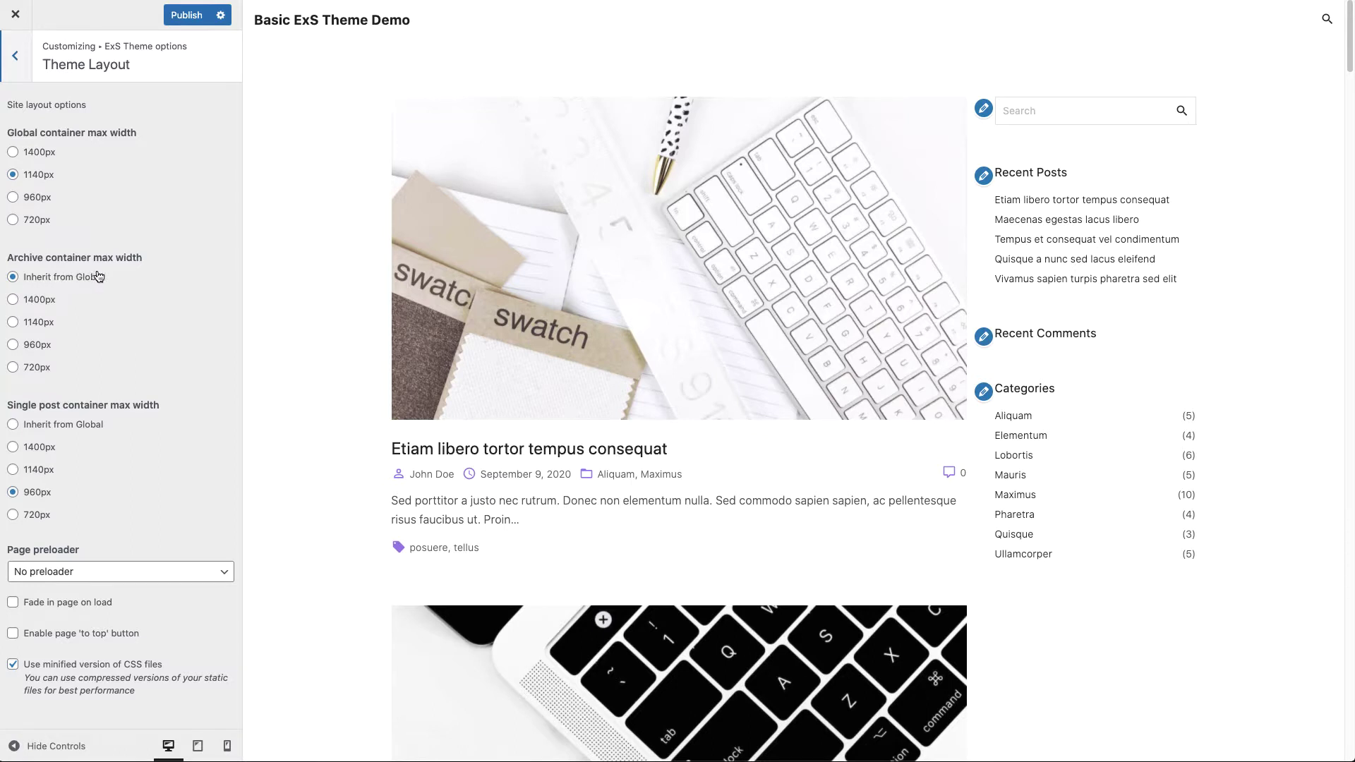
click(44, 345)
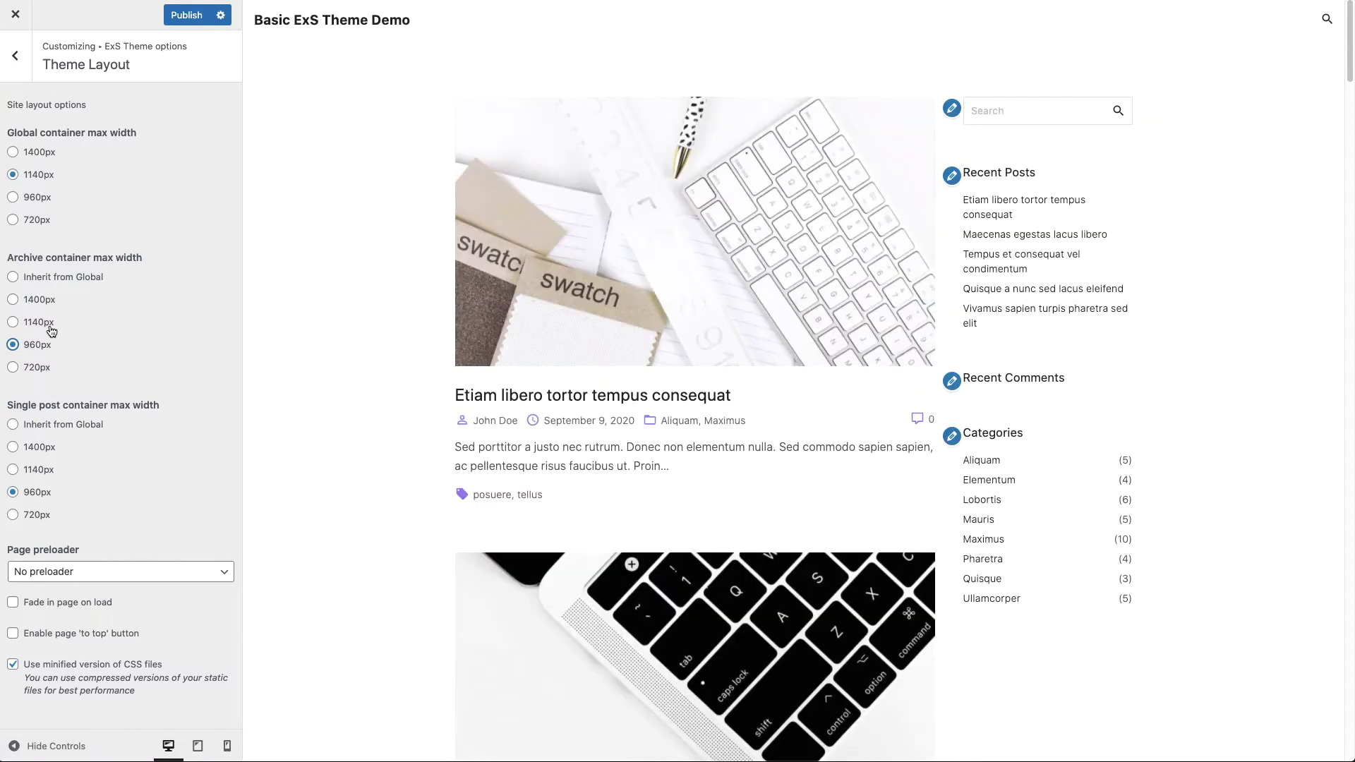
click(16, 59)
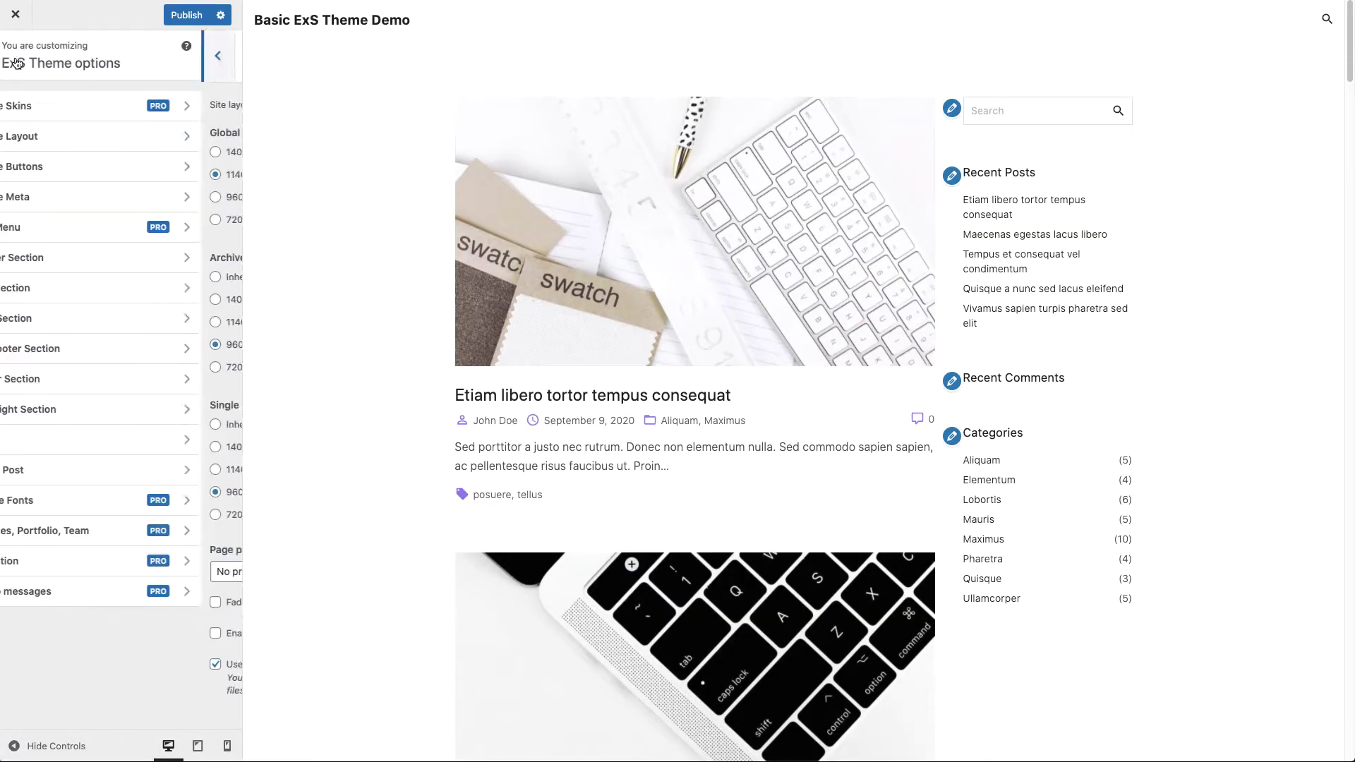
- In the Blog options, set the blog sidebar to No sidebar
click(129, 438)
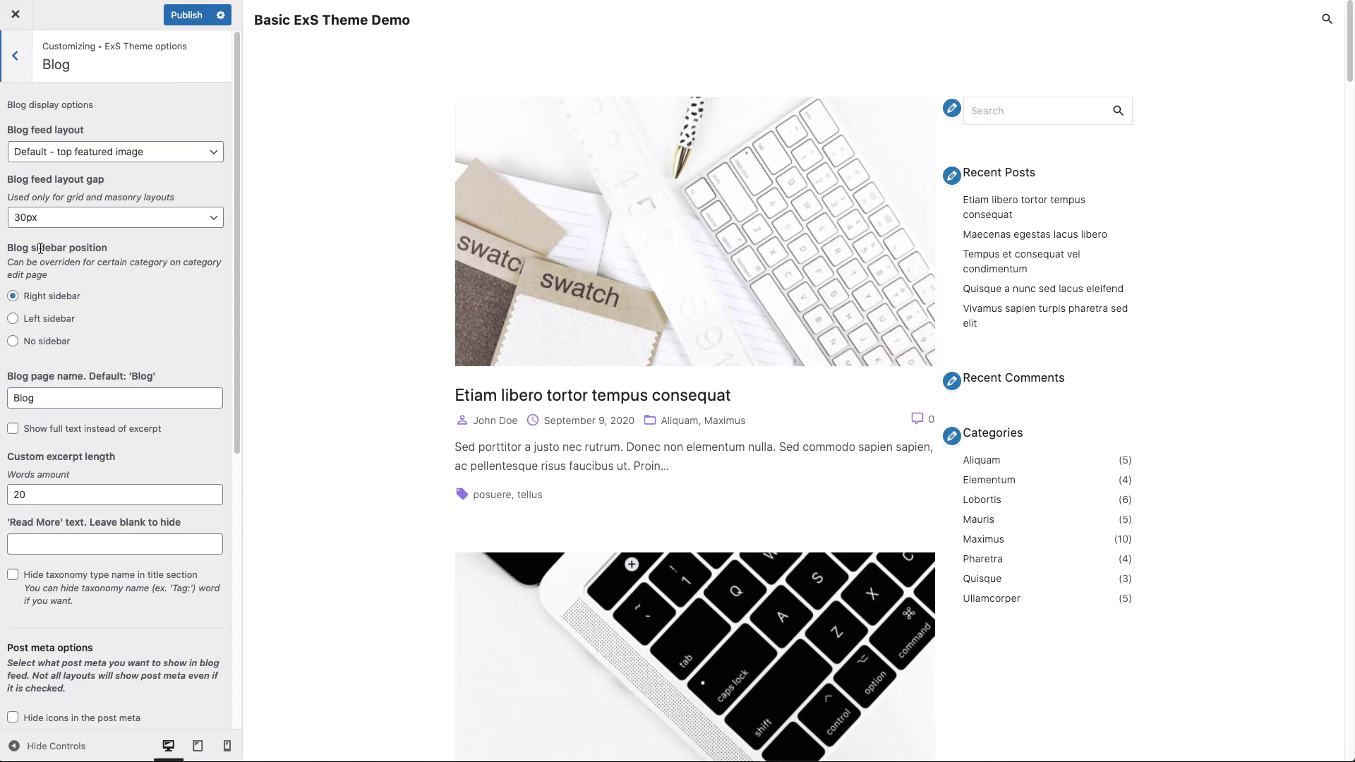
click(55, 320)
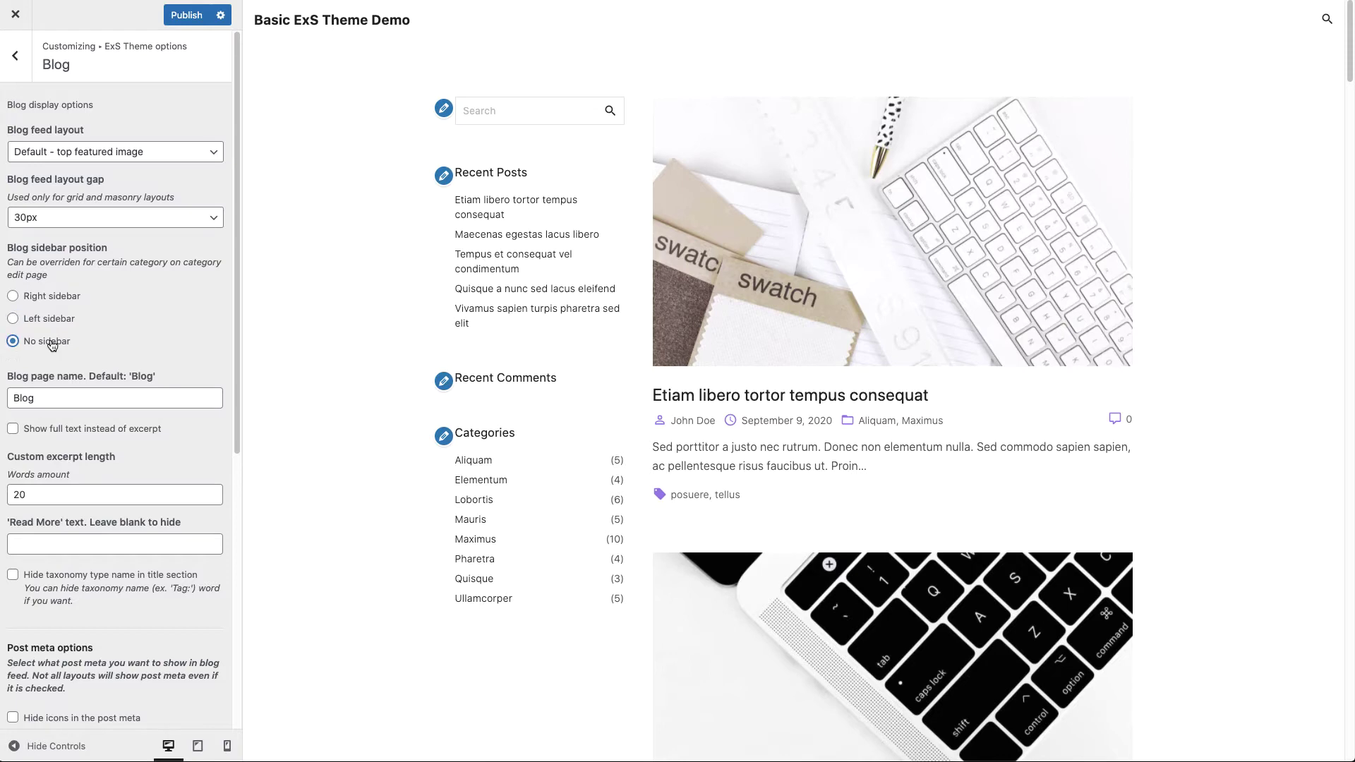
click(51, 344)
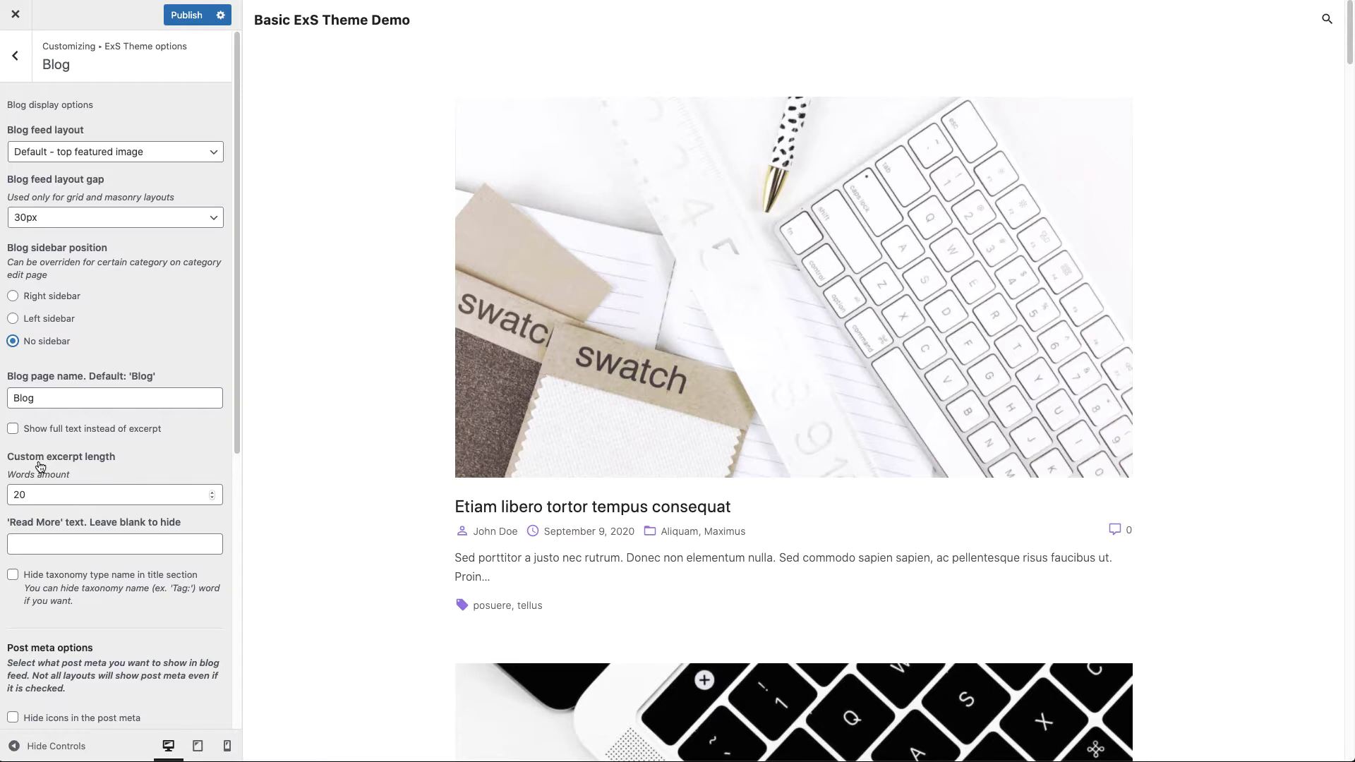
- Set excerpts to 40 words with 'Read more!' as the read more link text
click(13, 495)
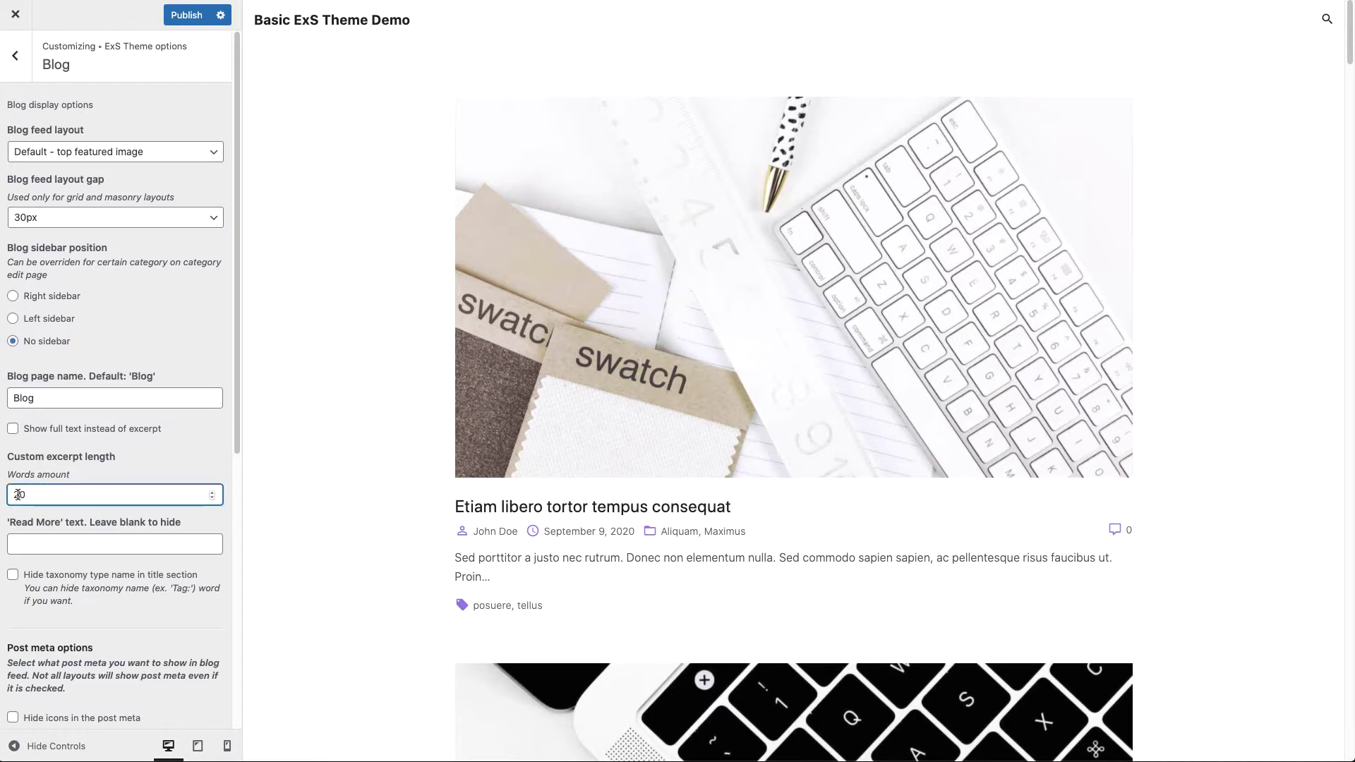
key(Delete)
text(4)
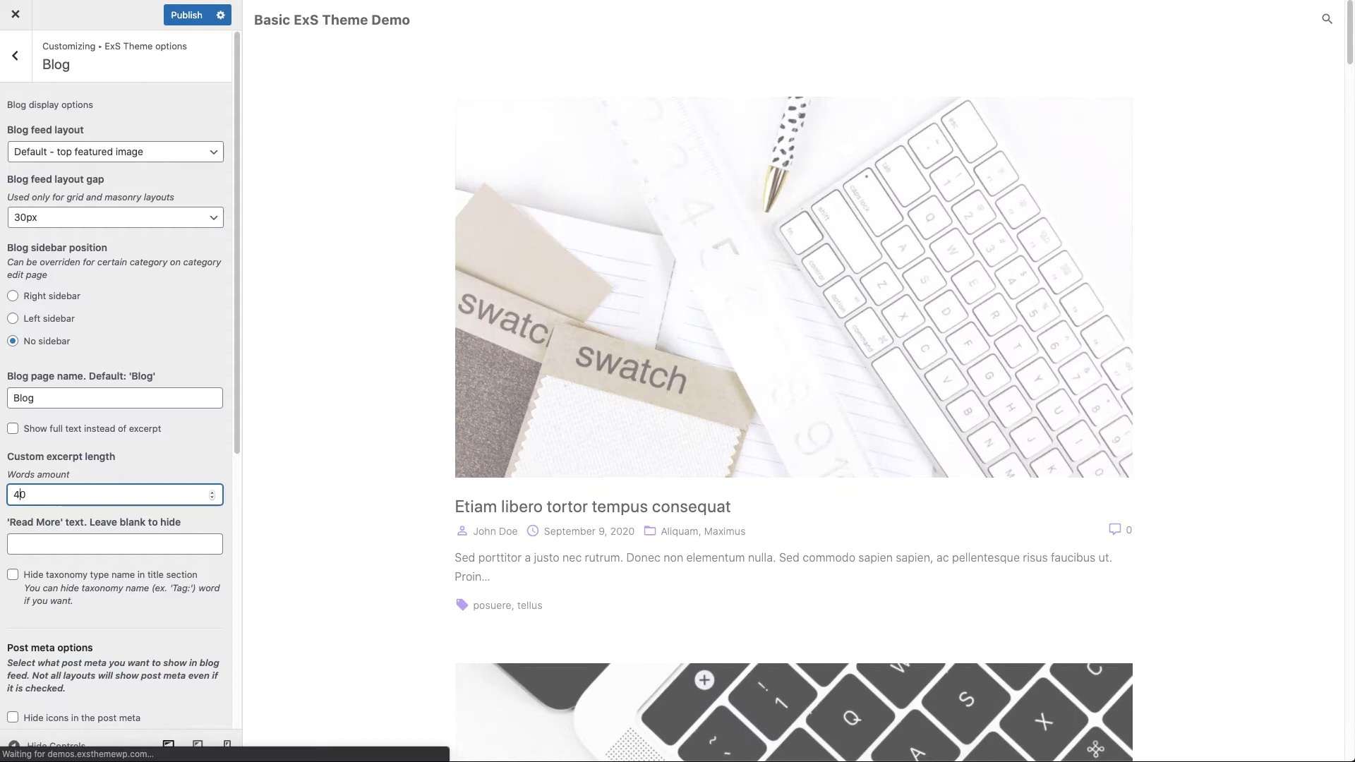
click(13, 545)
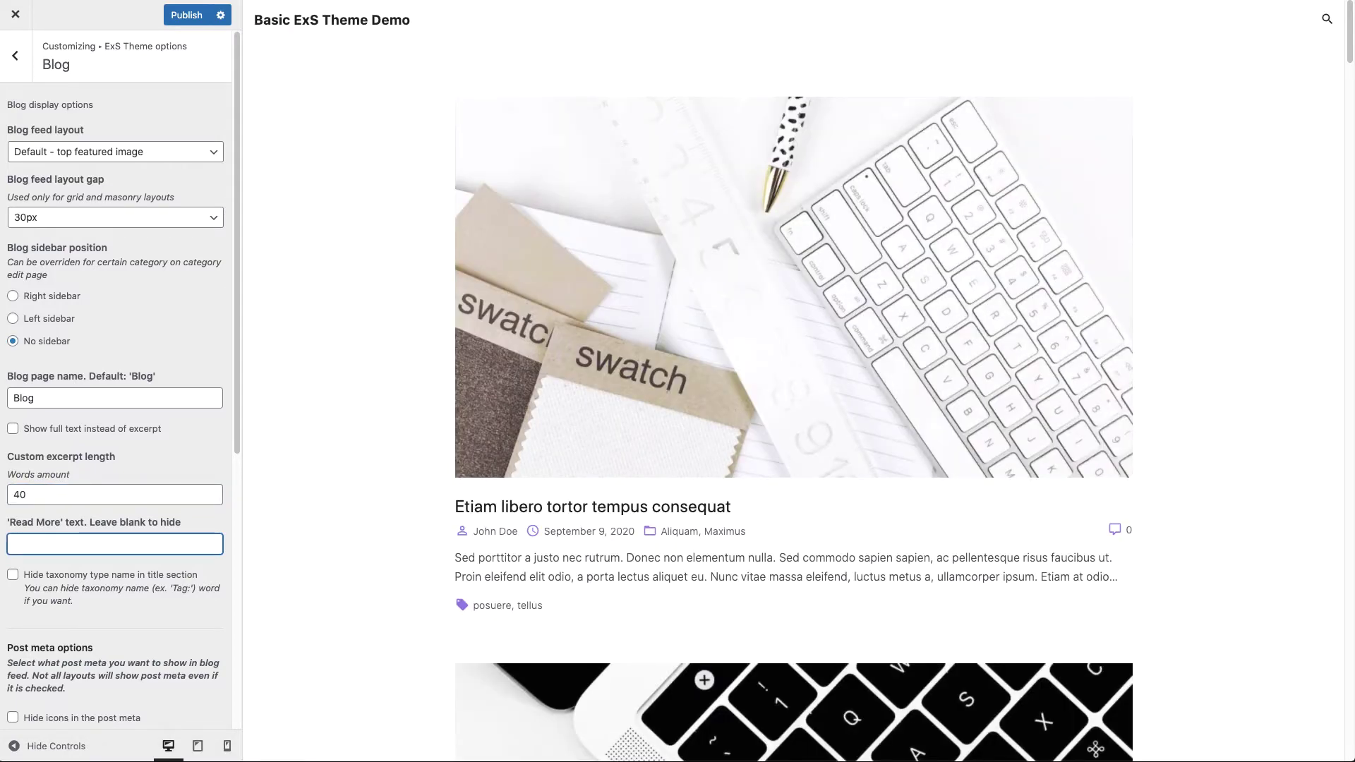
text(Read more!)
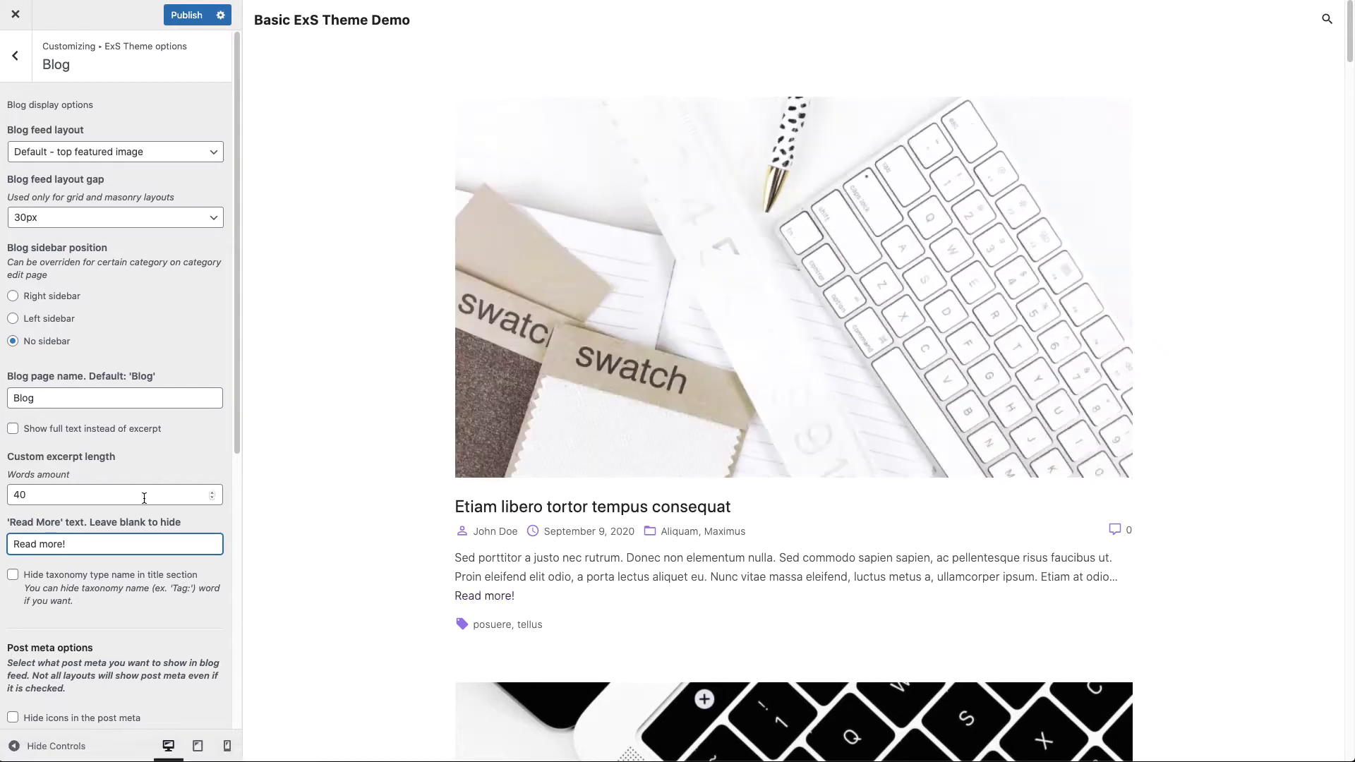
- Hide the post meta icons and add the label 'By' before the author
scroll(146, 503, down, 3)
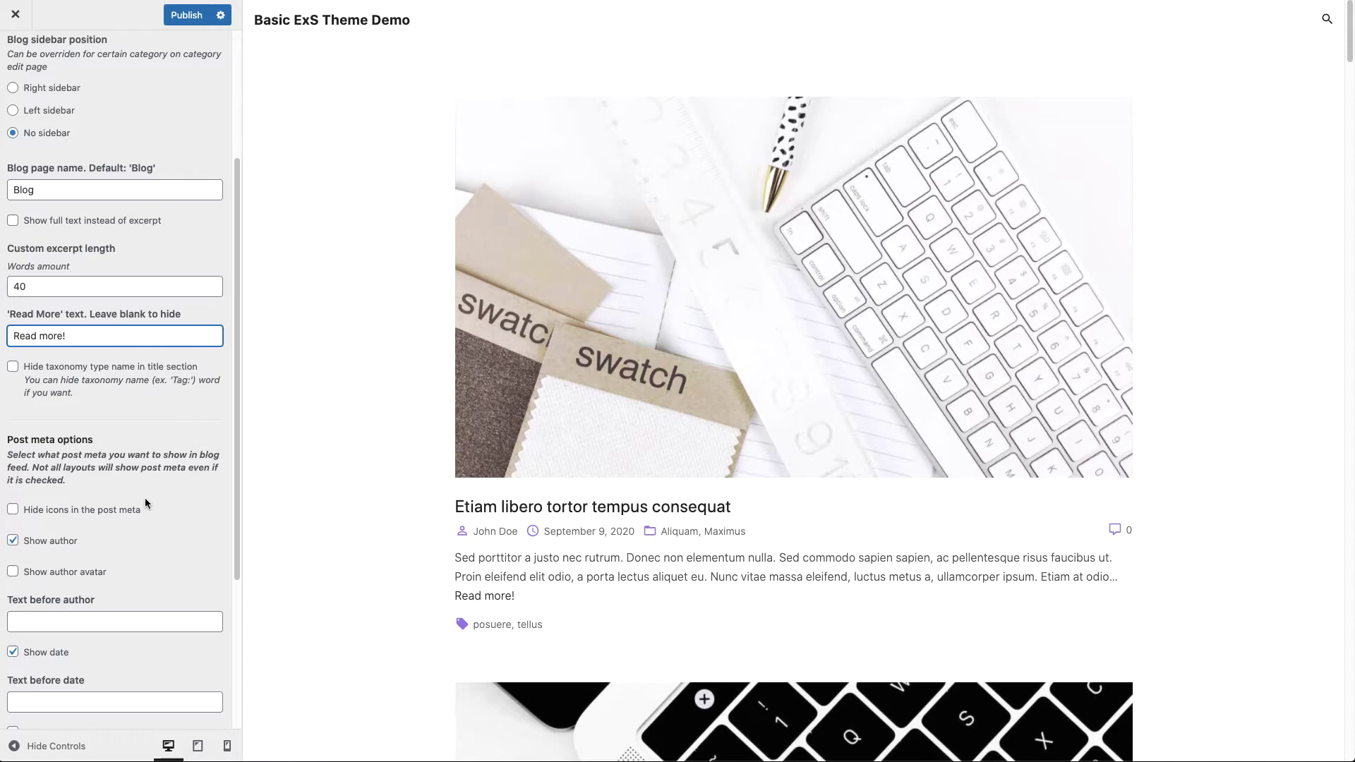
scroll(145, 502, down, 3)
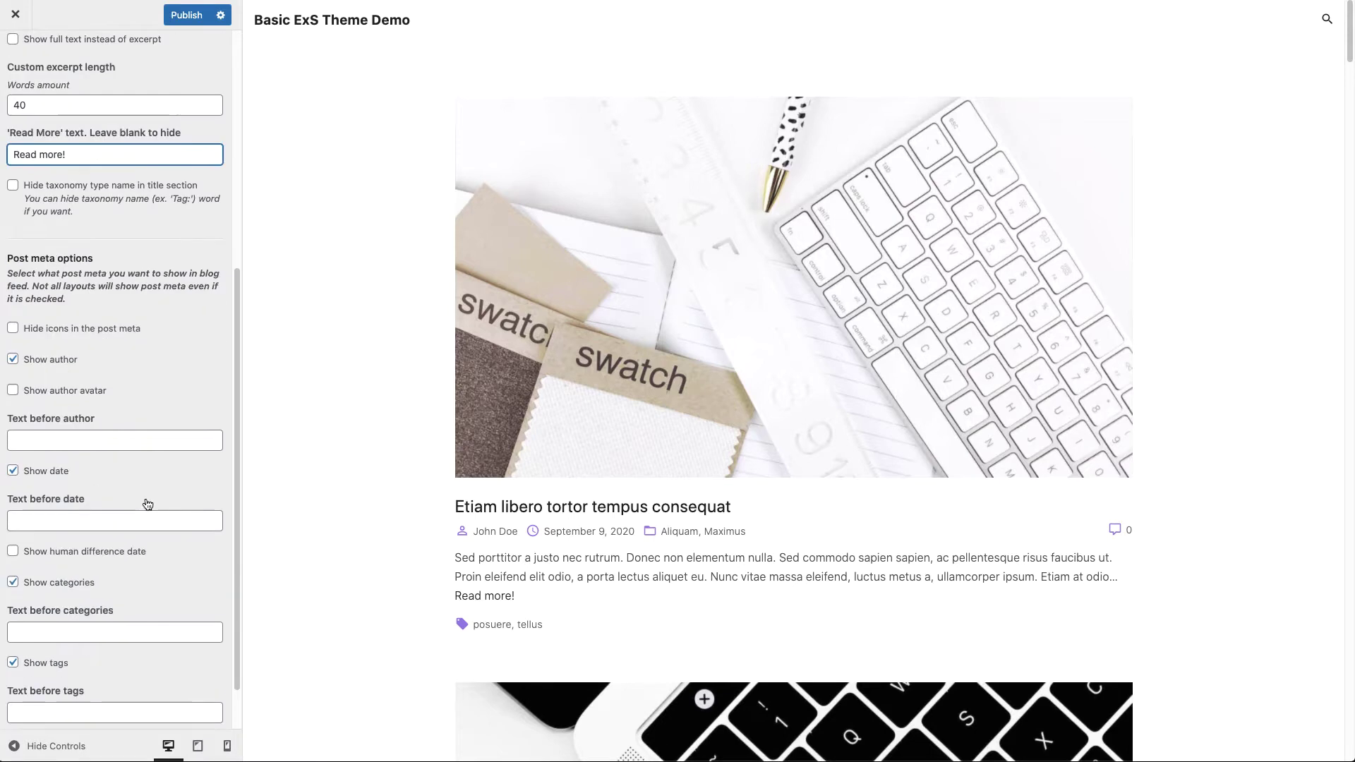
click(96, 333)
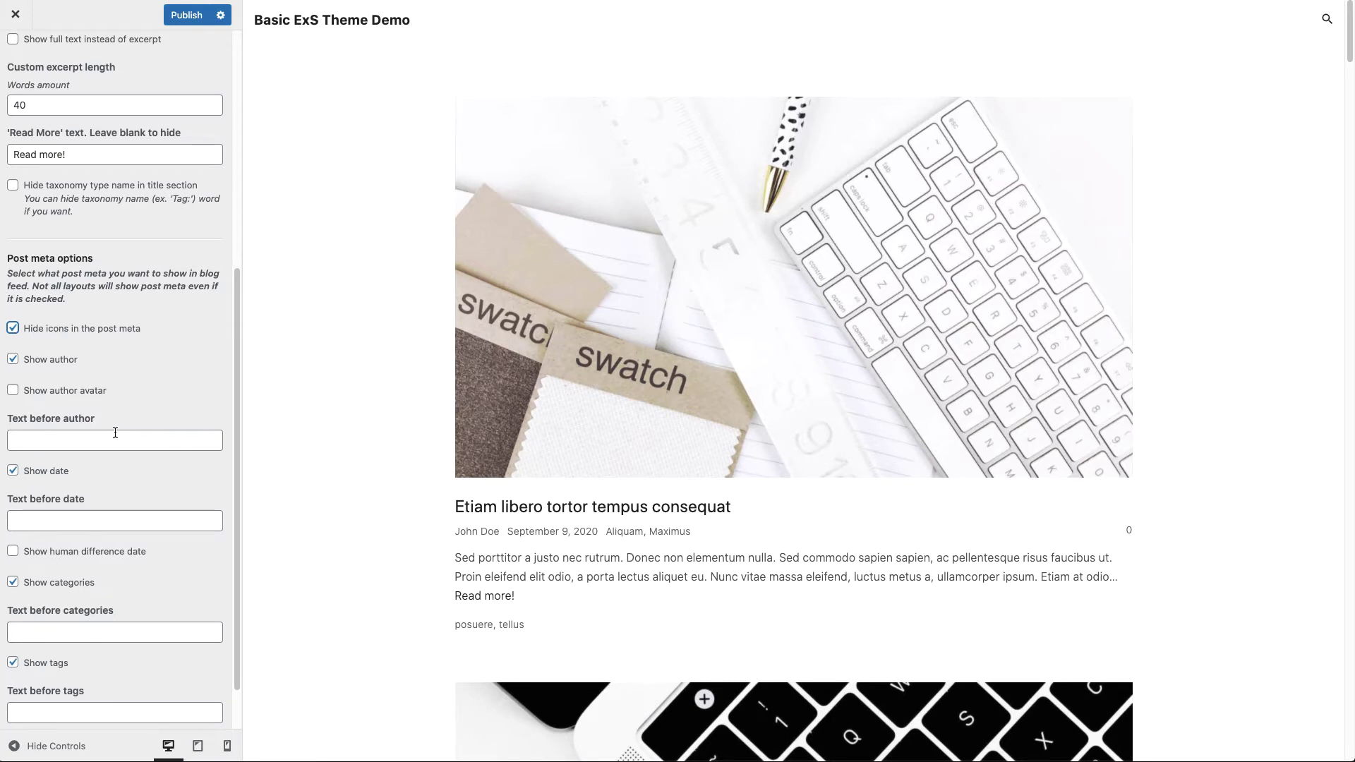
click(115, 433)
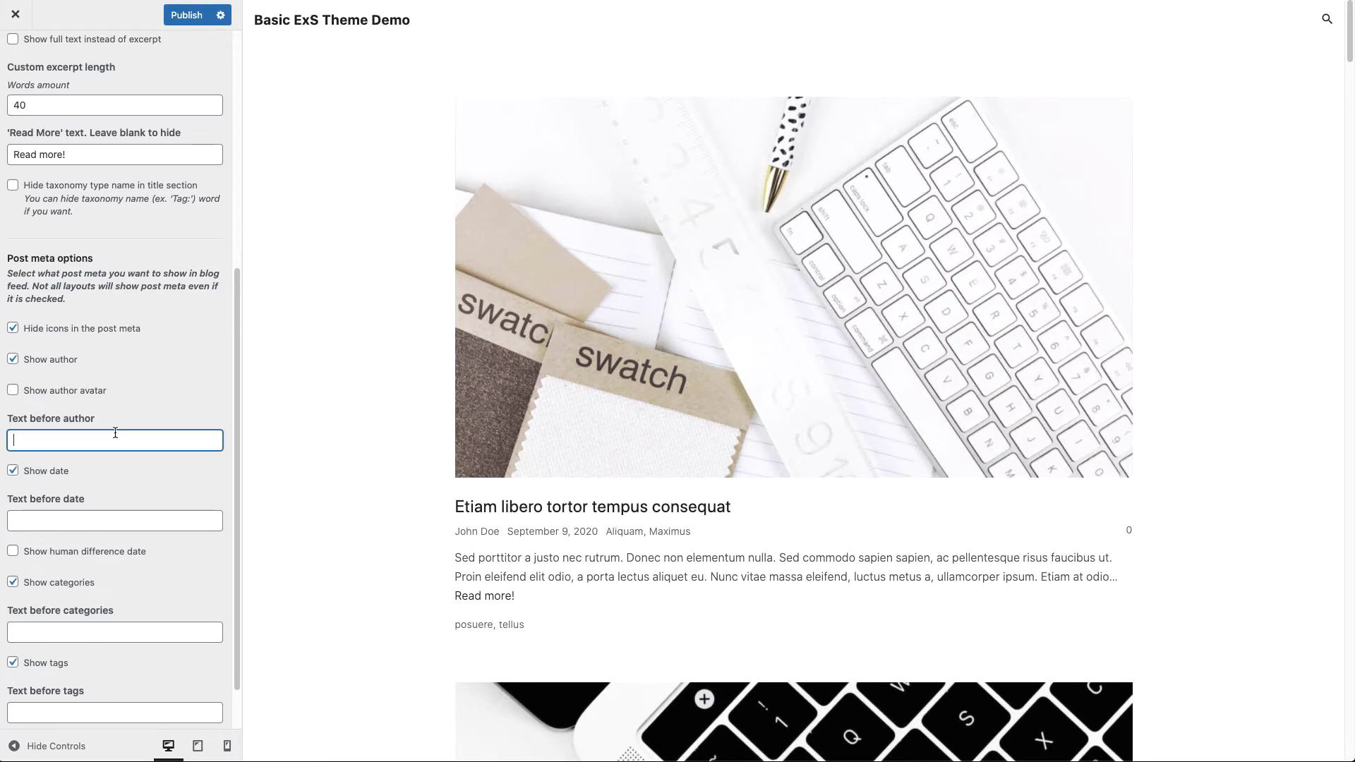
text(By)
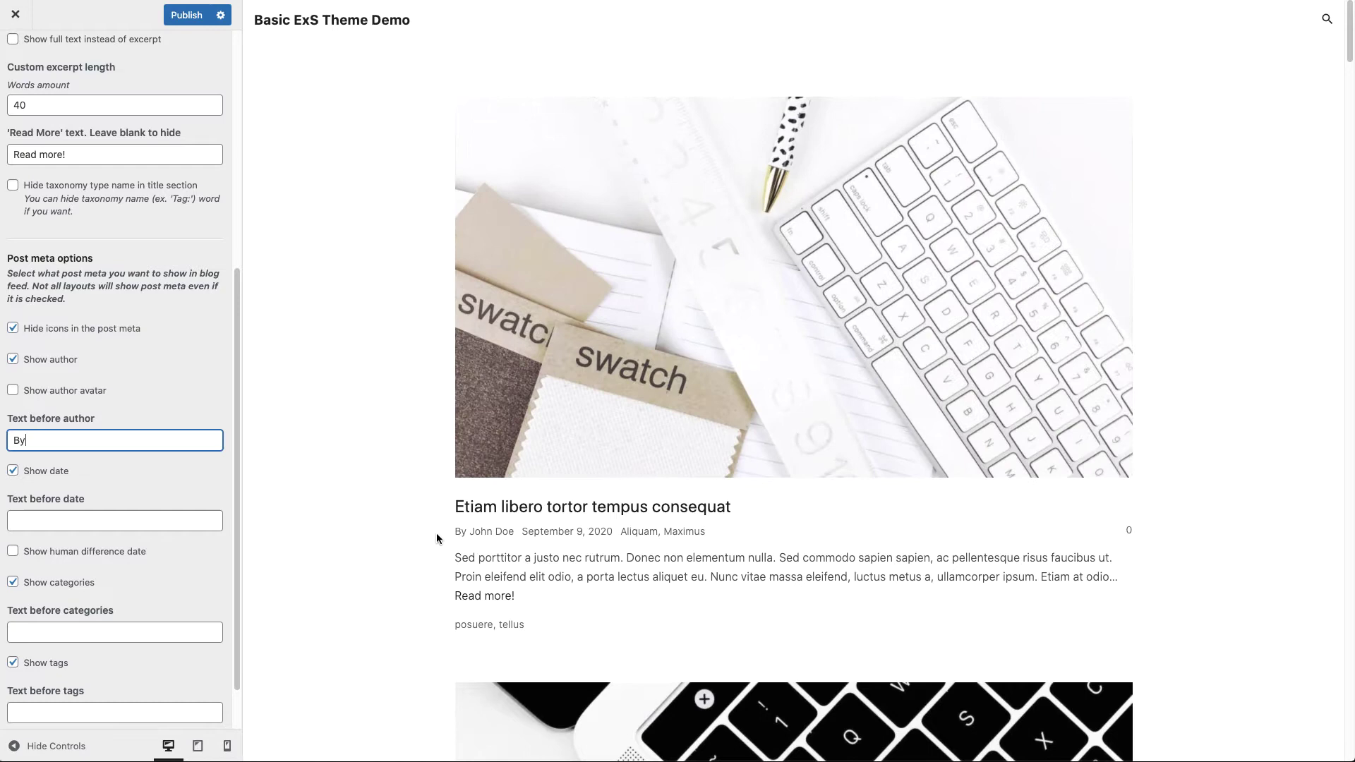
- Hide the post date and add the label 'In' before the categories
click(43, 473)
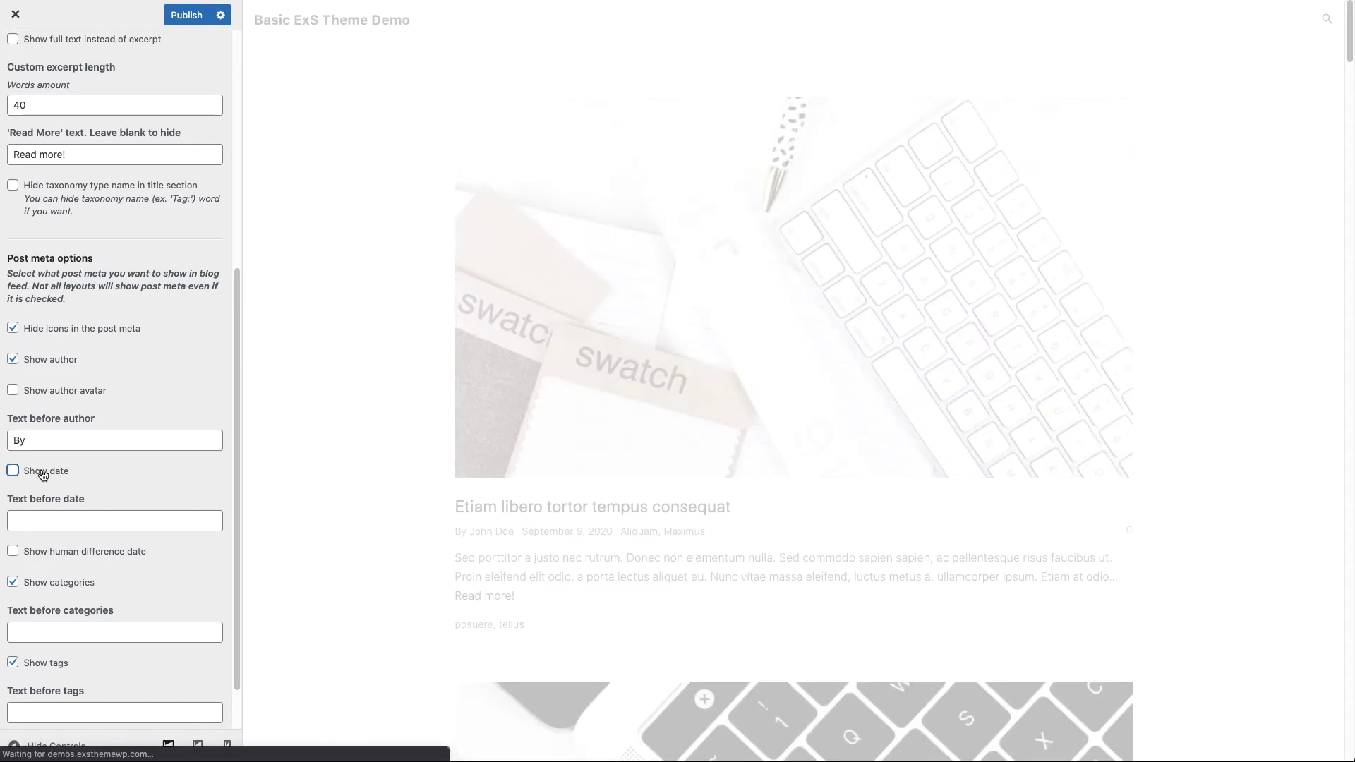
click(95, 576)
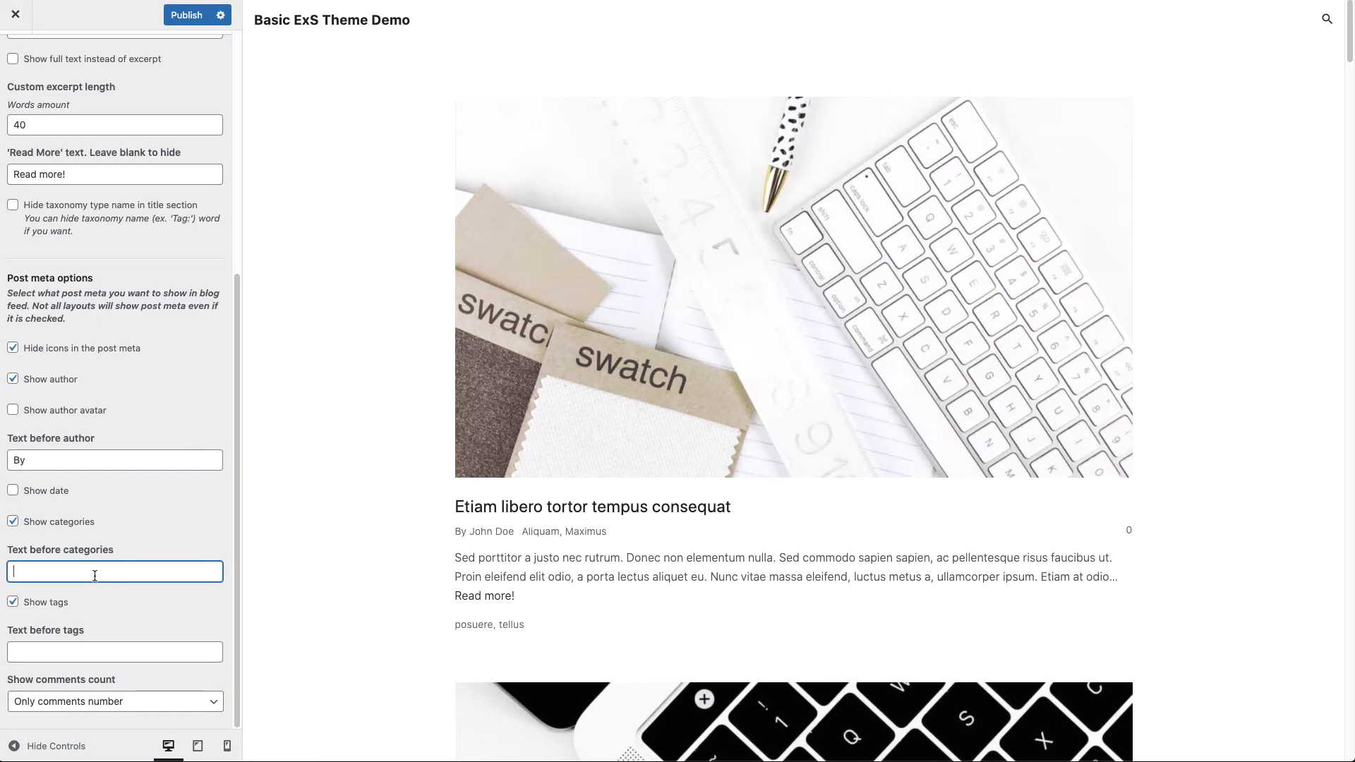
text(In)
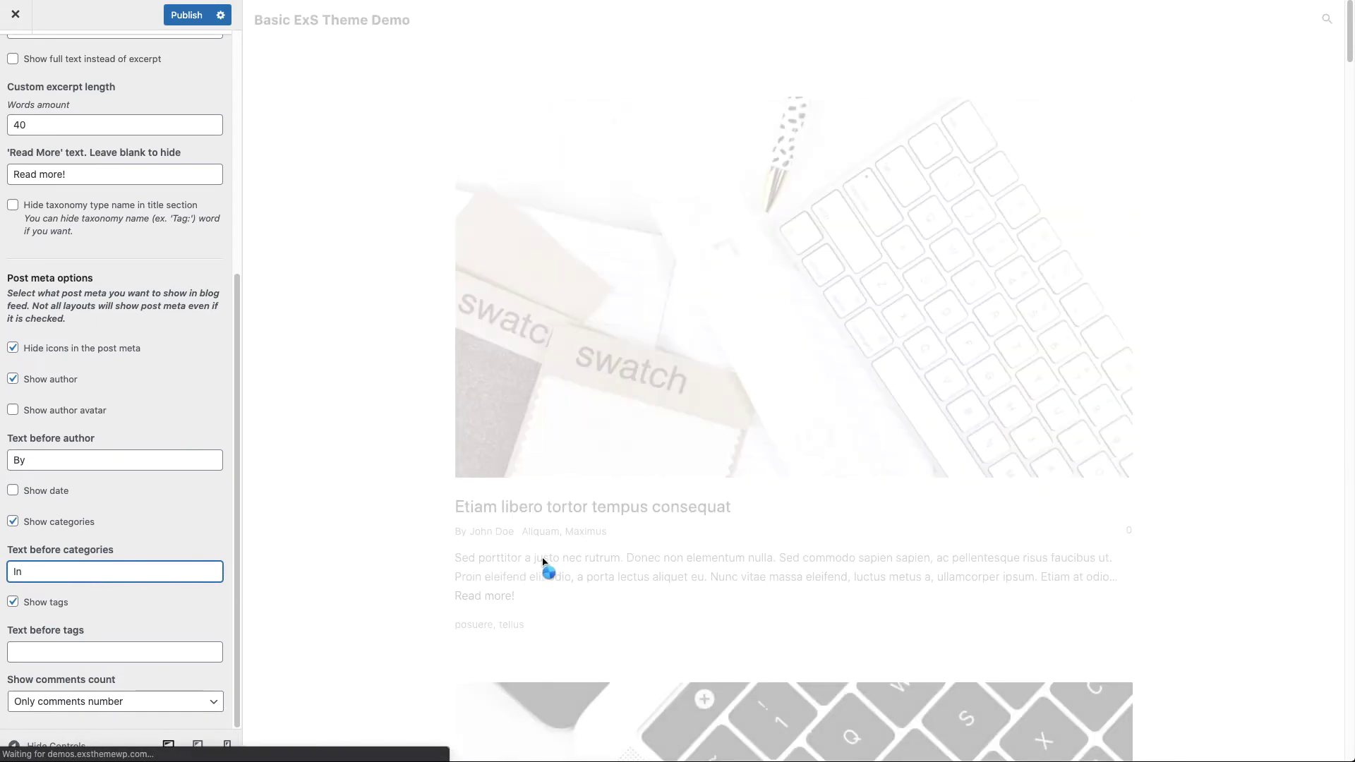
key(Tab)
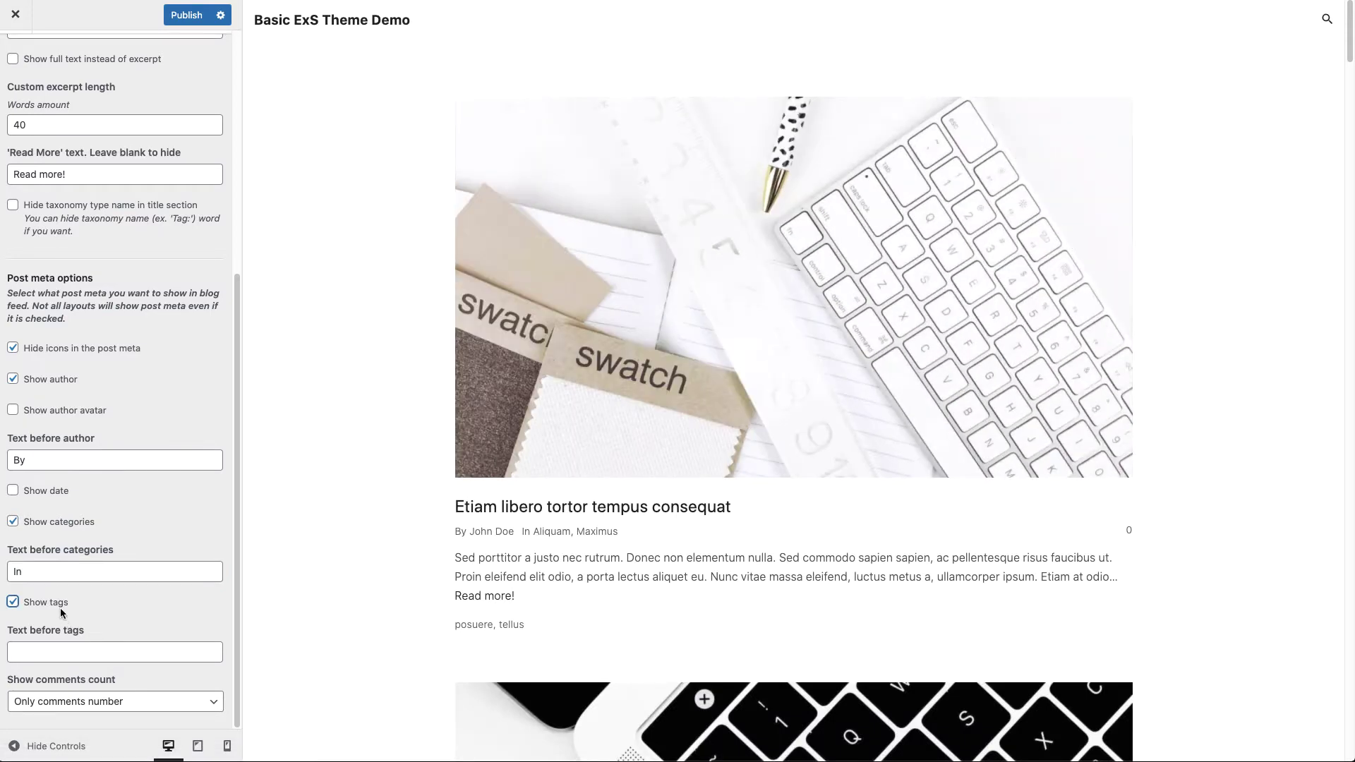
- Hide post tags, set comments count to None, and show the author avatar
click(61, 606)
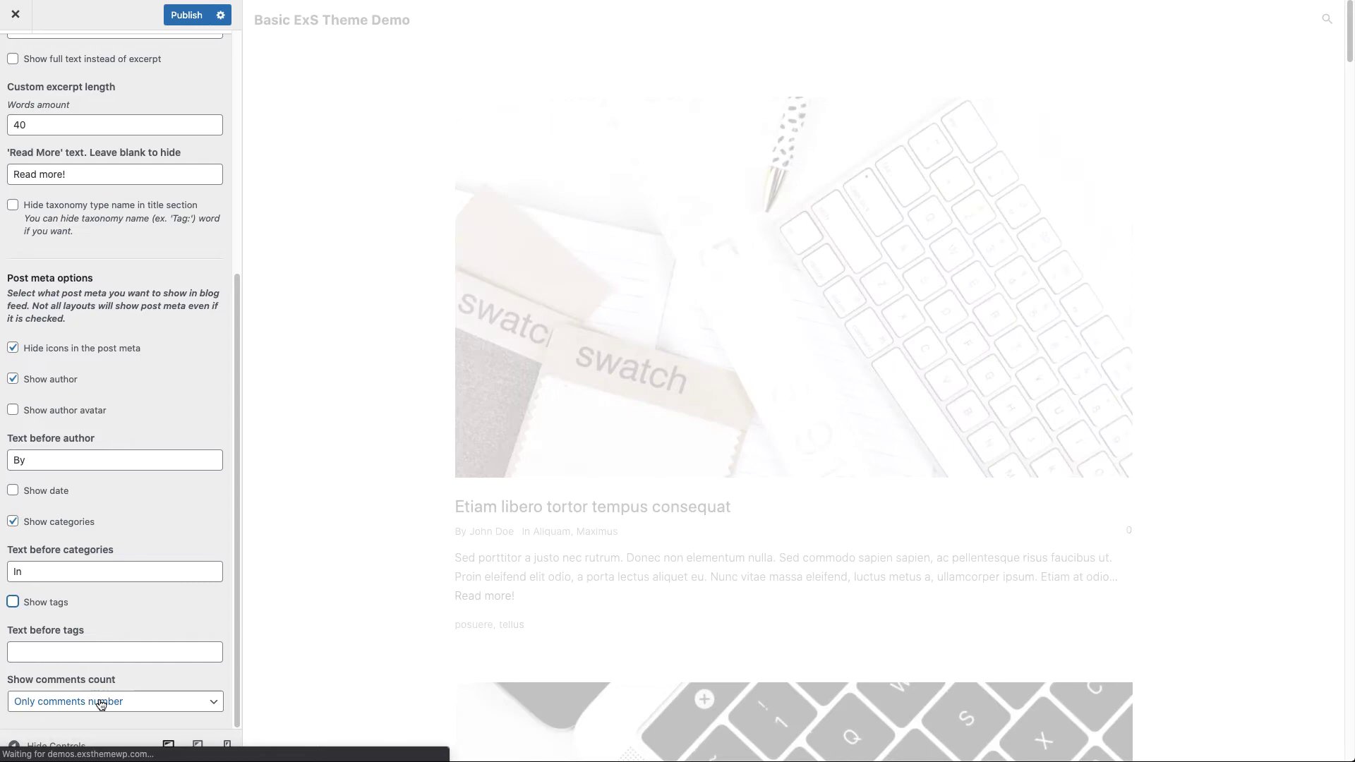
click(101, 702)
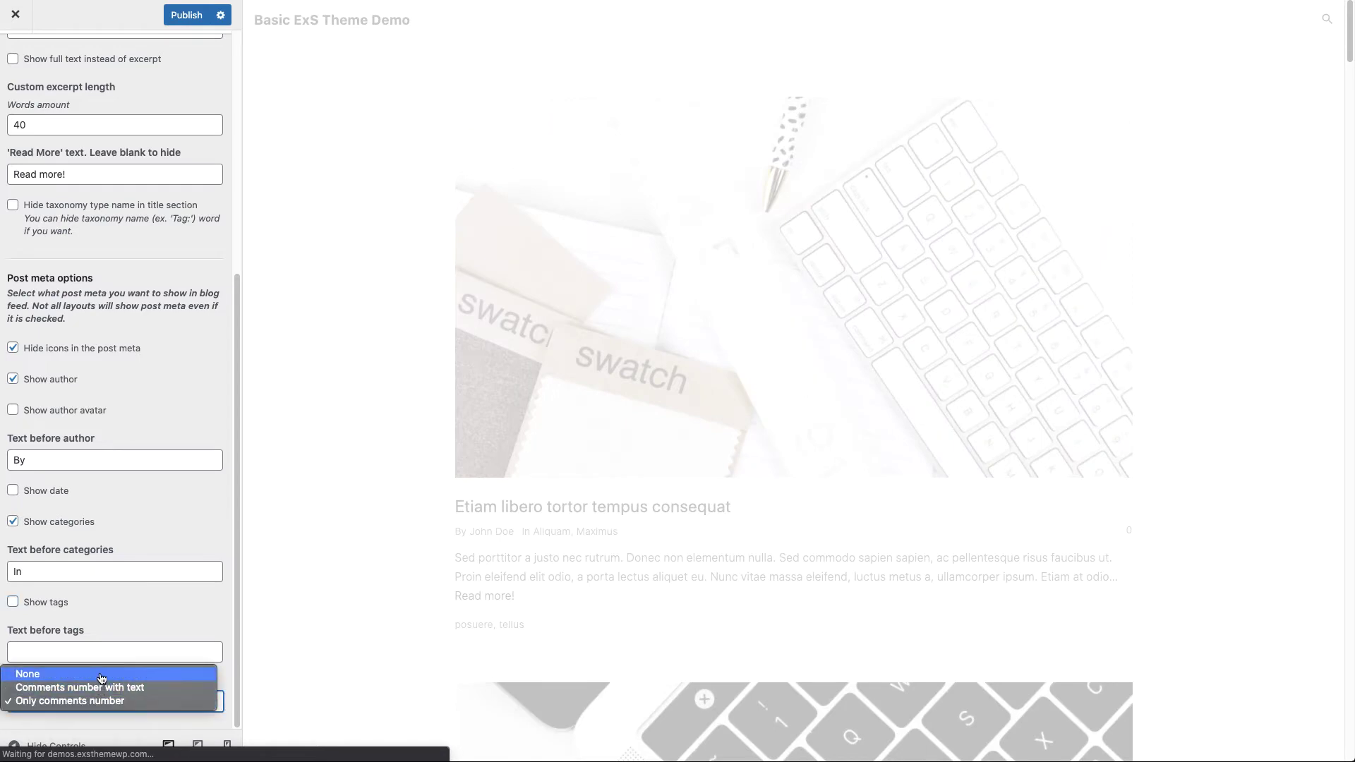
click(101, 676)
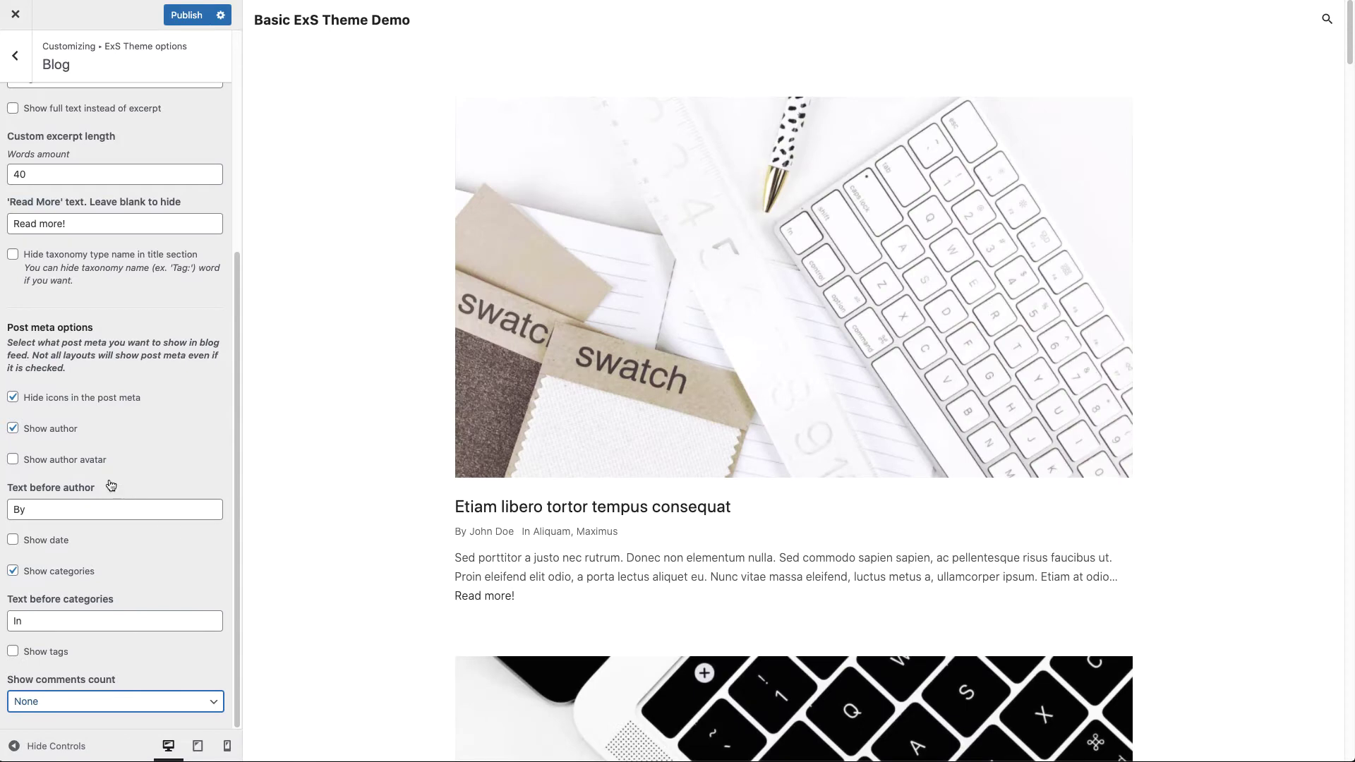
click(84, 467)
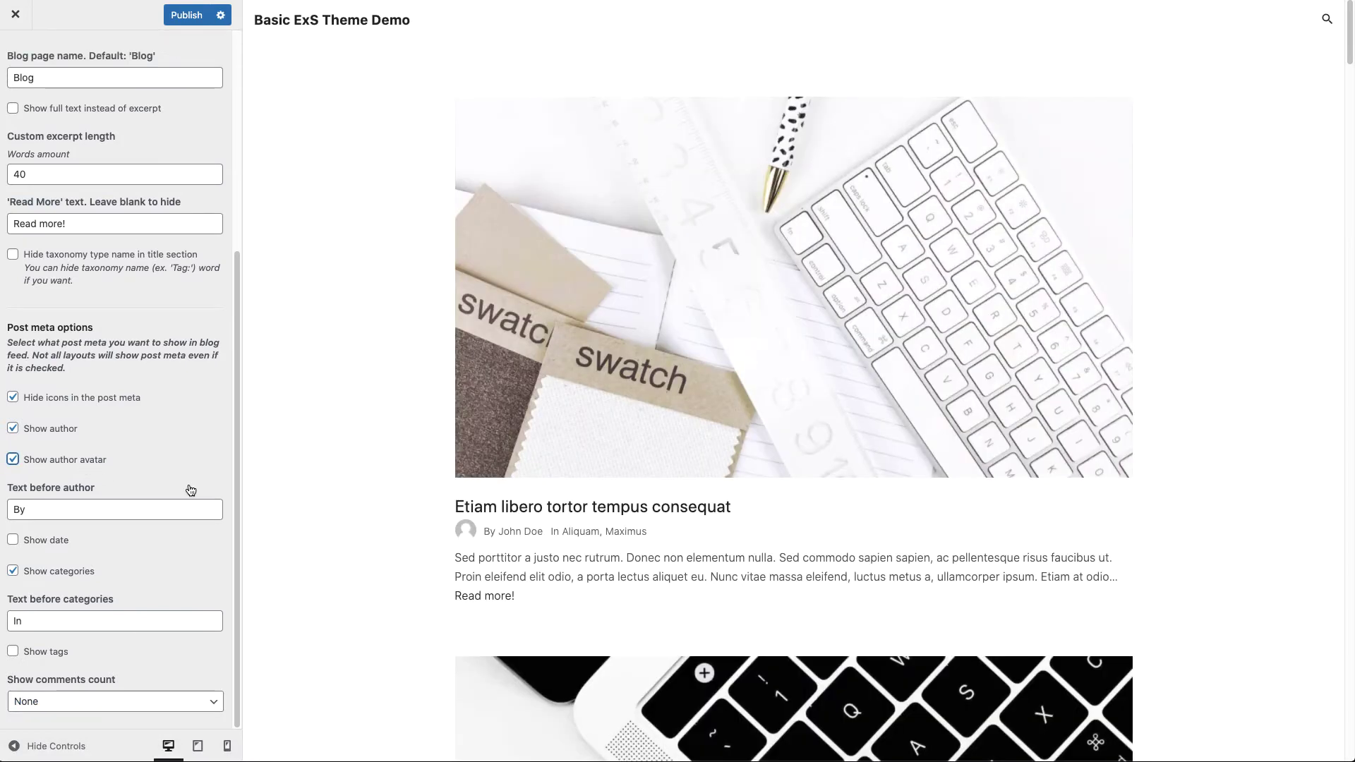
scroll(190, 490, up, 5)
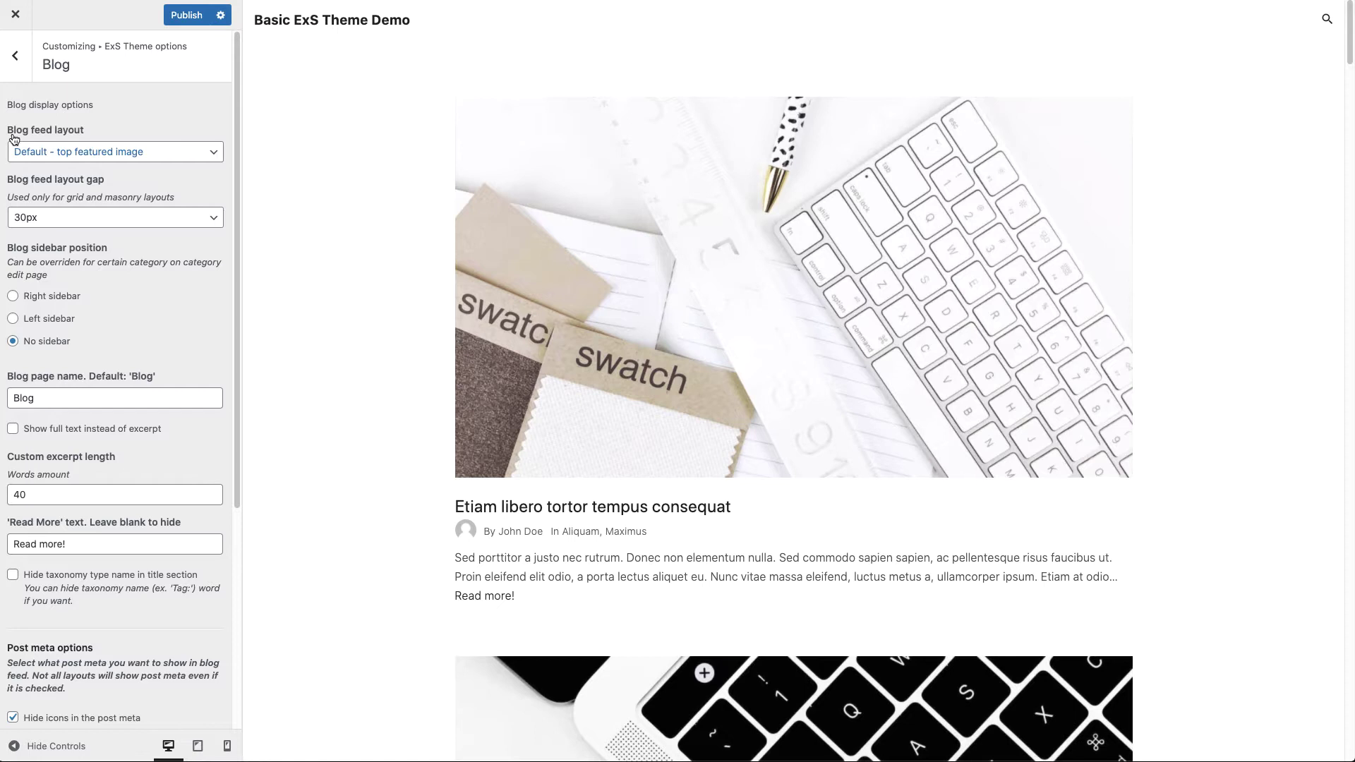
- Preview the Wide featured image layout, then set the blog feed to Meta above image
click(137, 146)
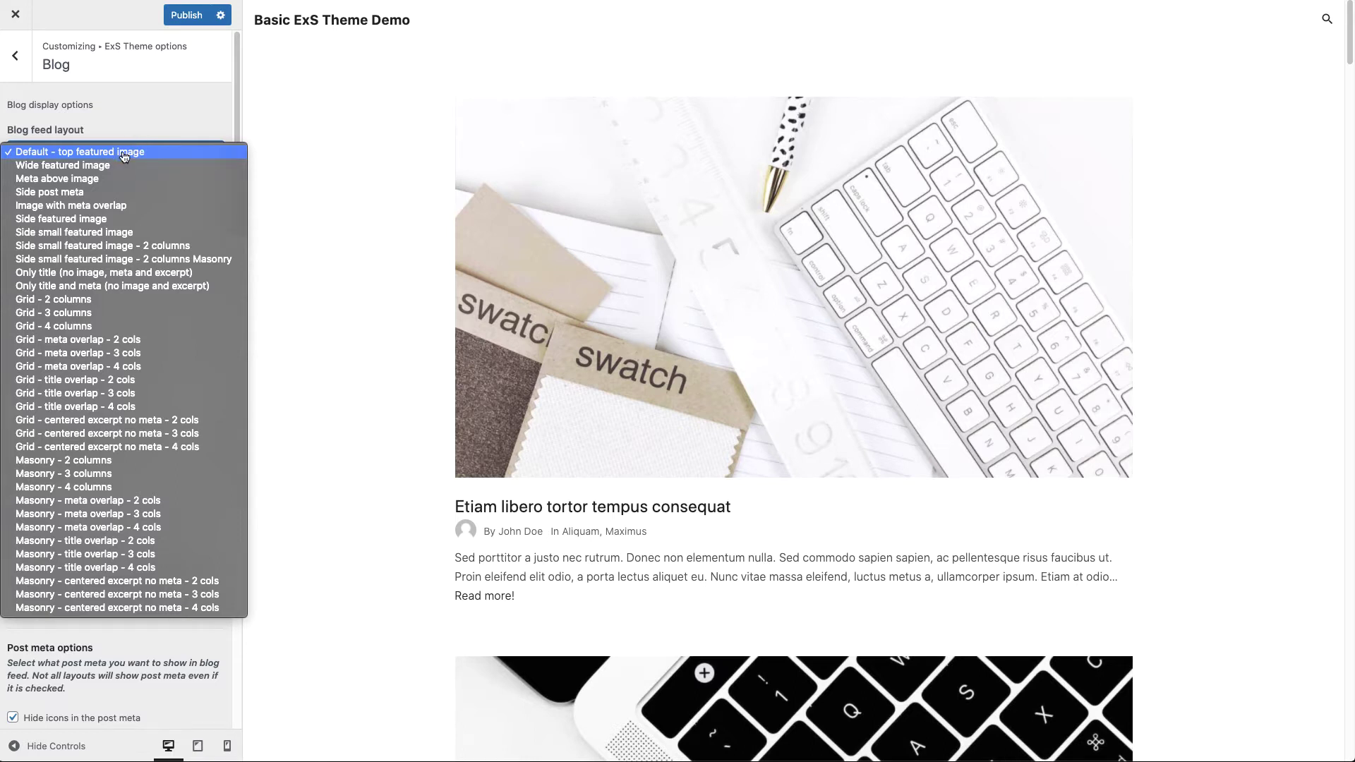
click(110, 170)
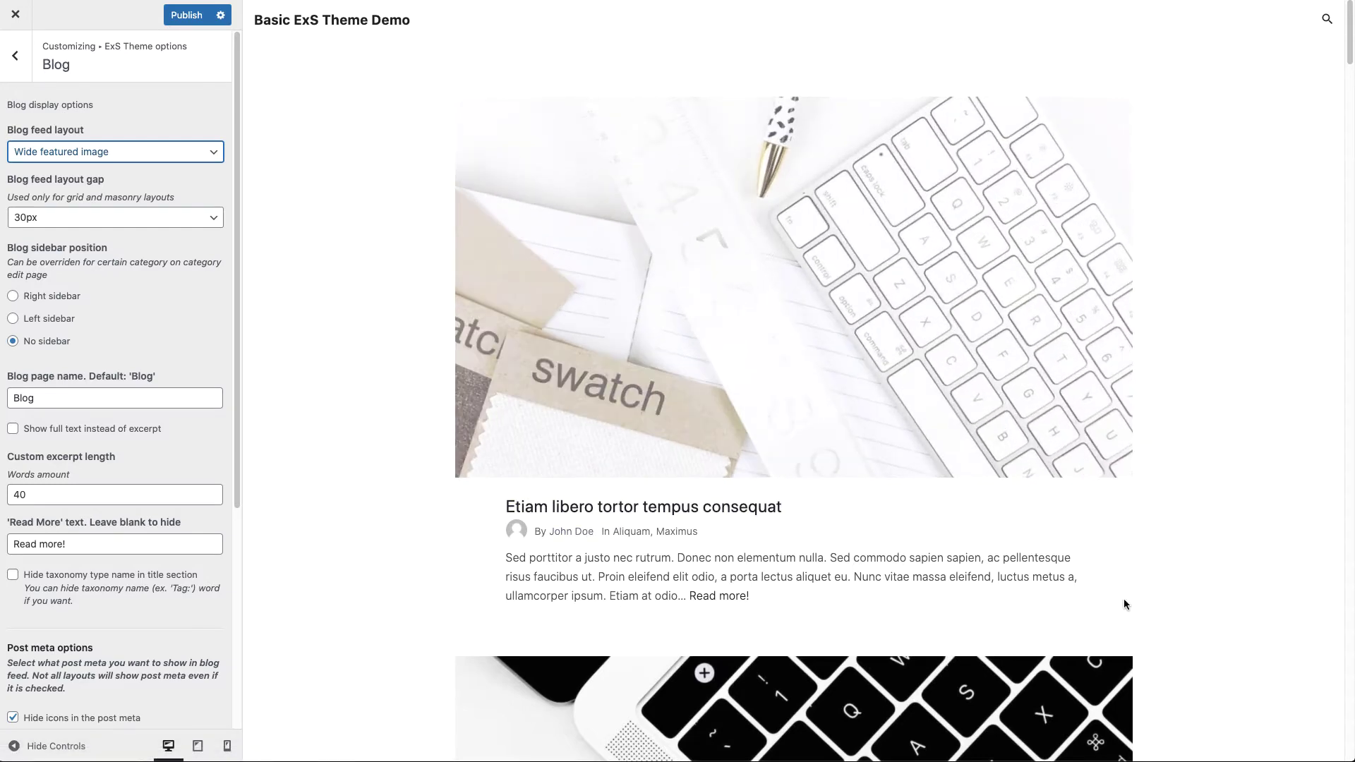
click(48, 155)
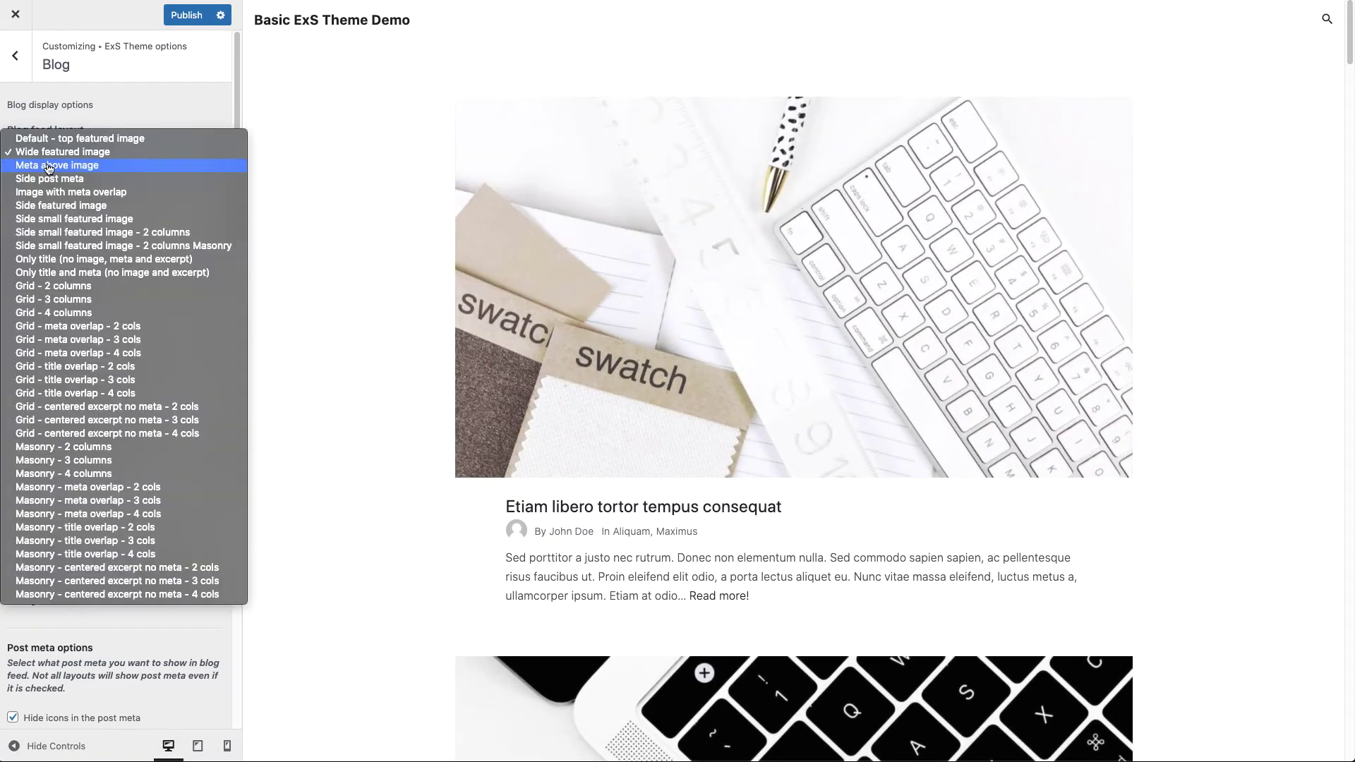
click(48, 165)
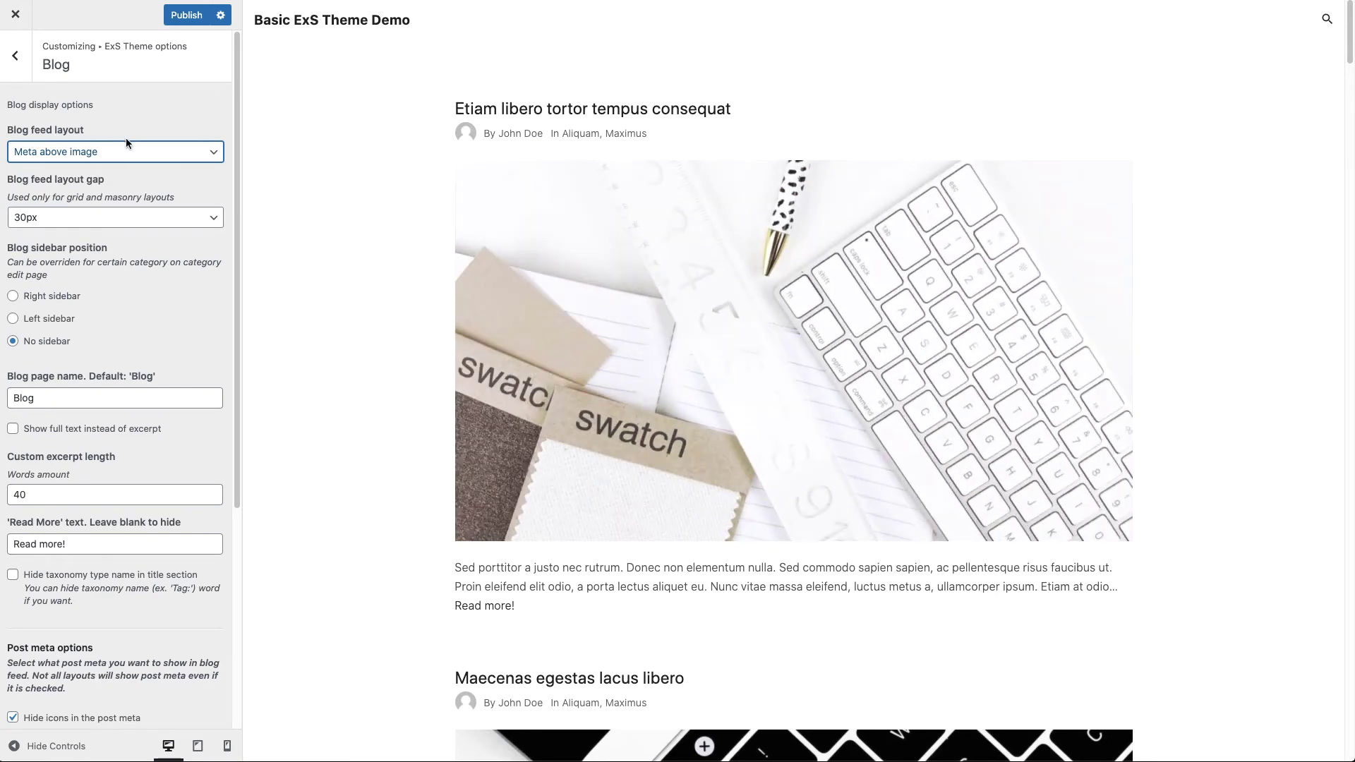
- Try Side post meta and Image with meta overlap, then choose Side featured image
click(113, 155)
click(105, 166)
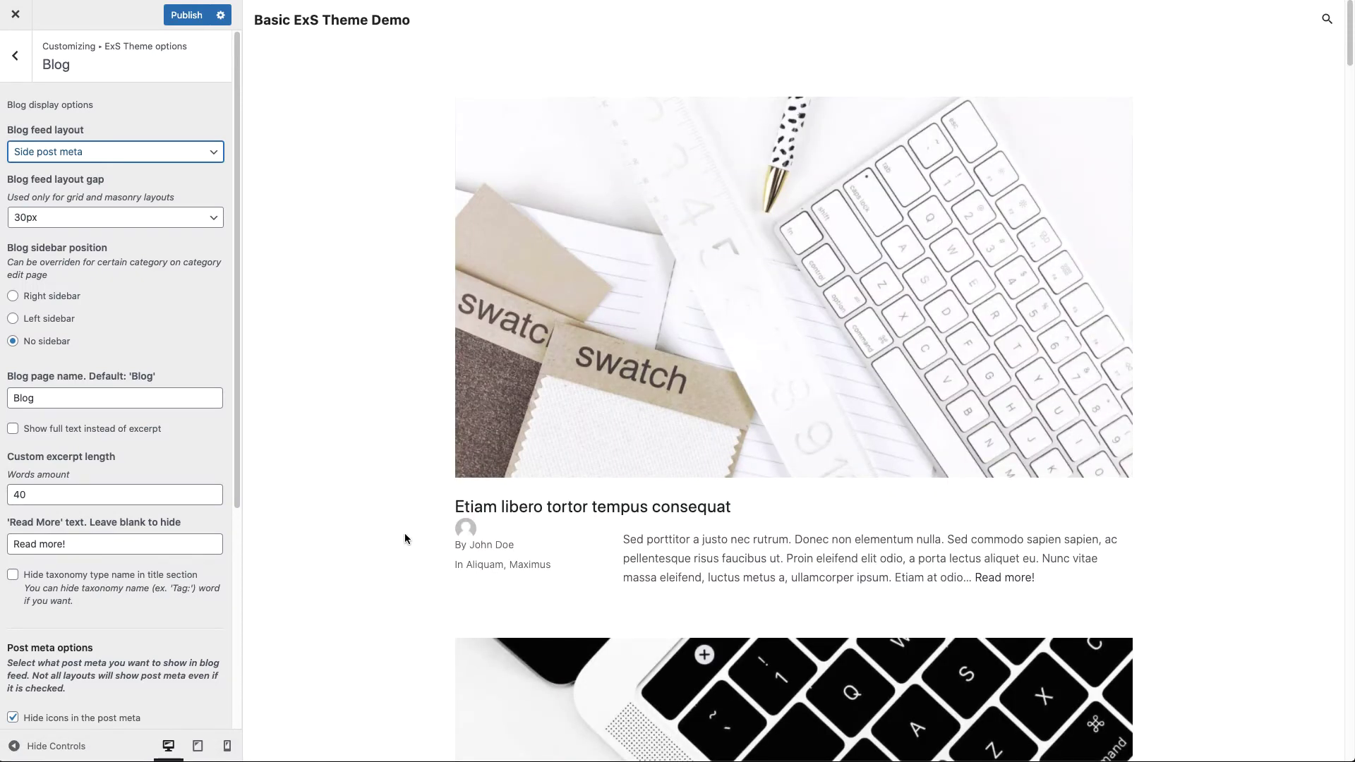
click(162, 154)
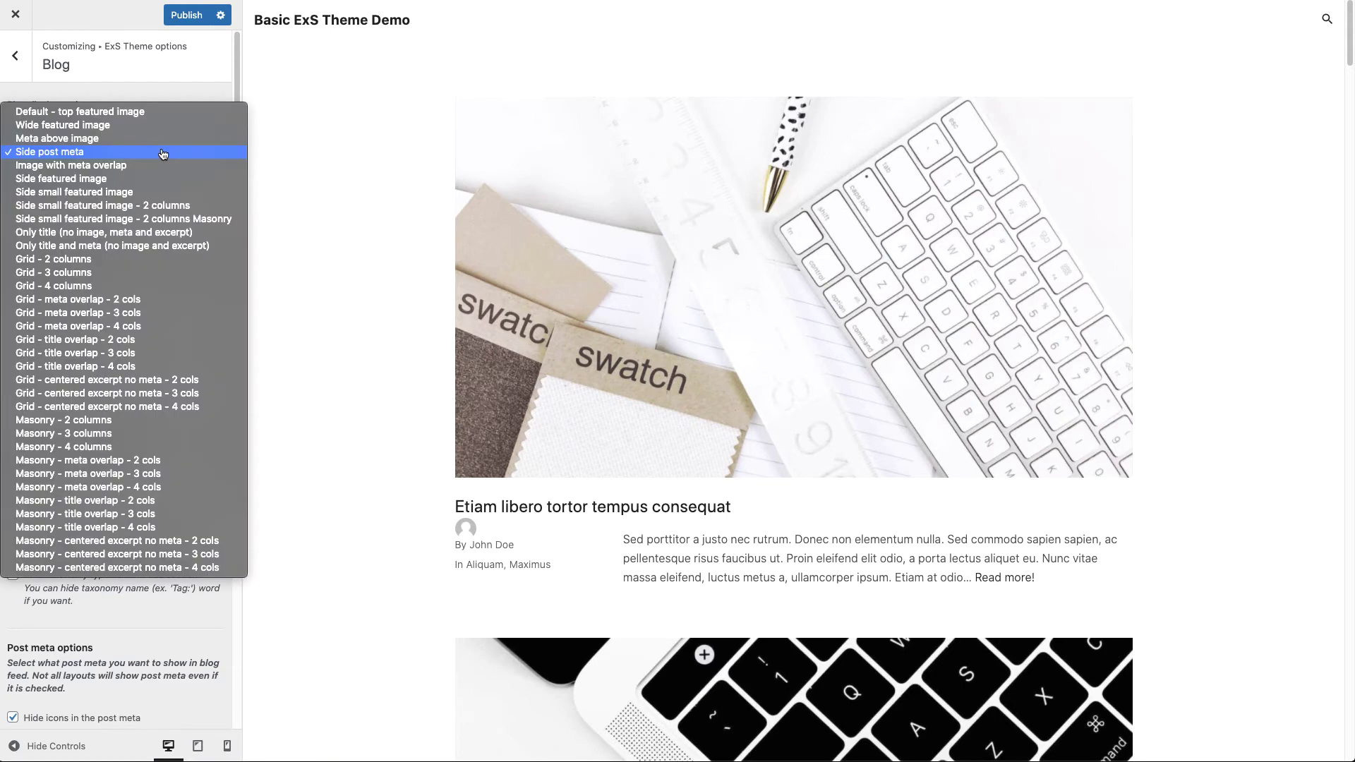
click(150, 167)
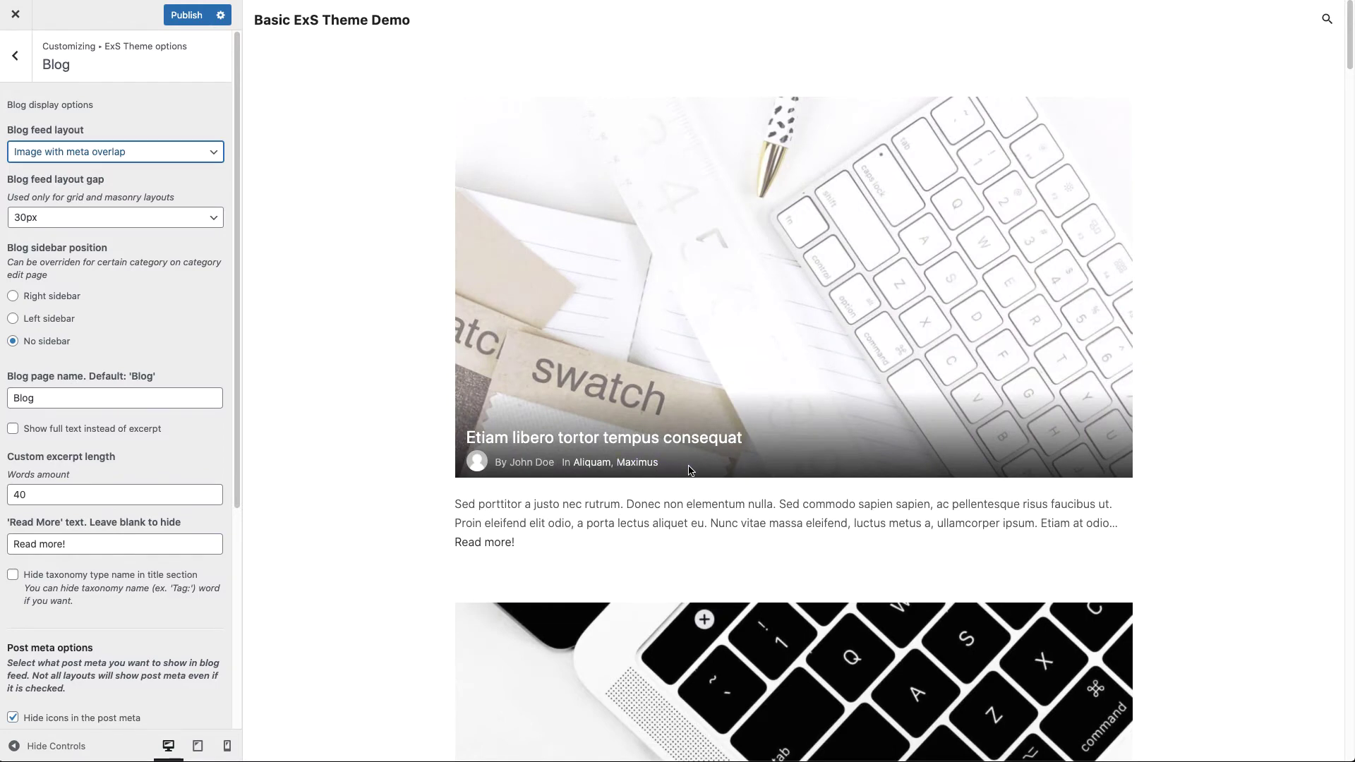
click(171, 153)
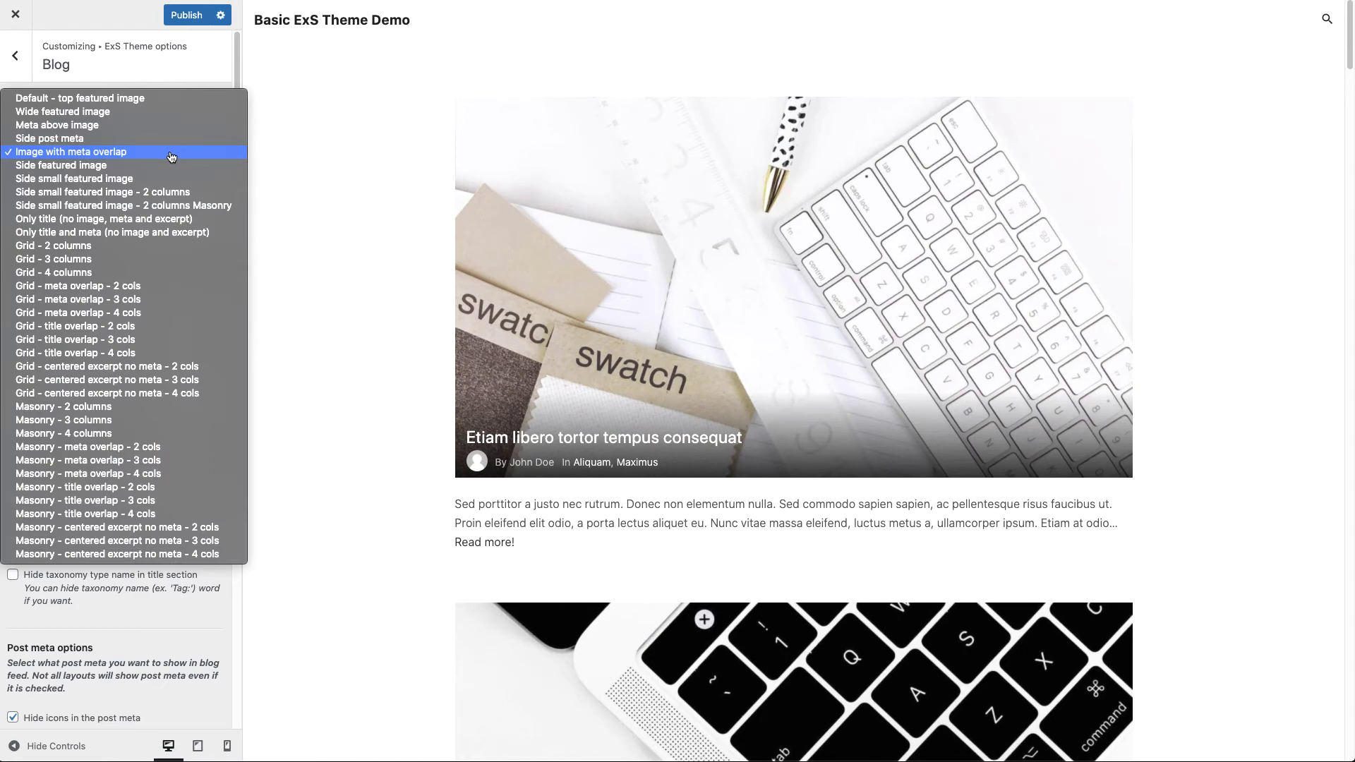
click(157, 167)
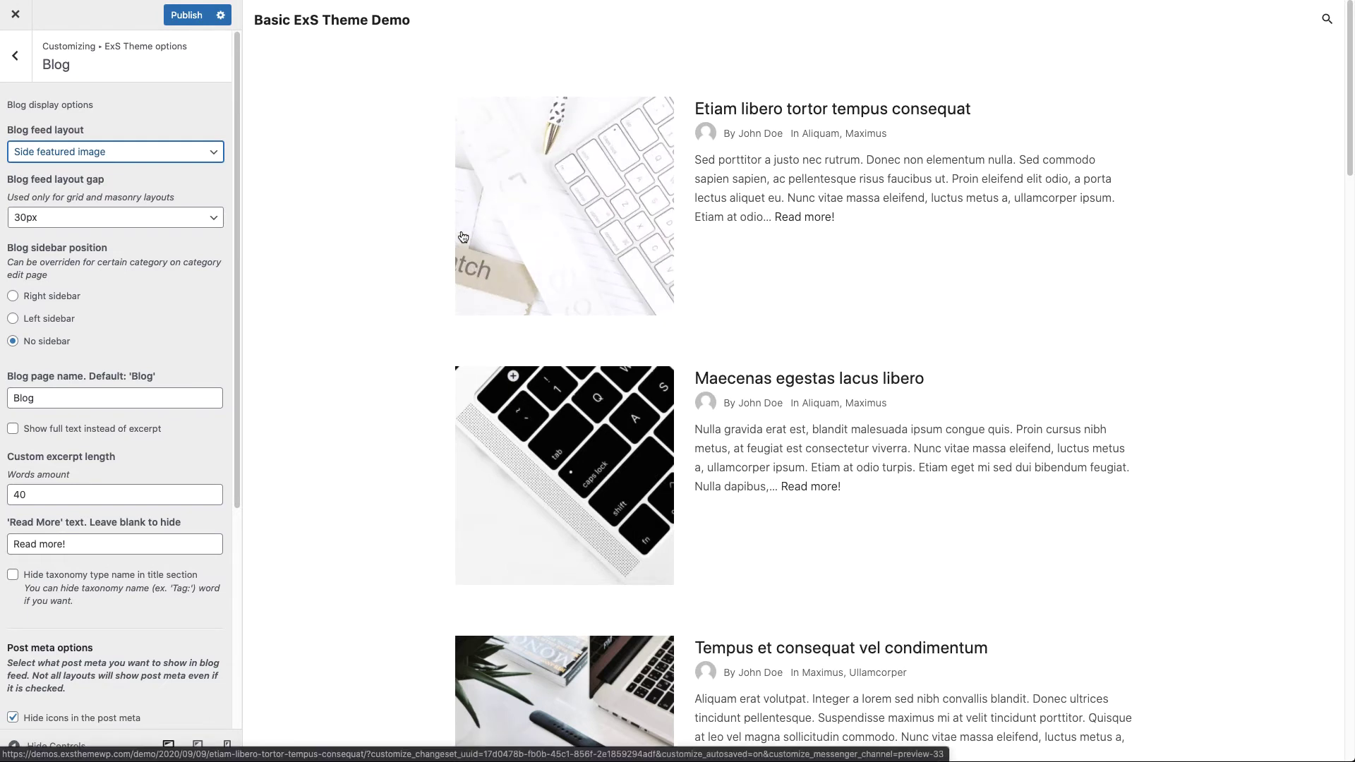
- Switch to Side small featured image - 2 columns and cut excerpts to 20 words
click(155, 154)
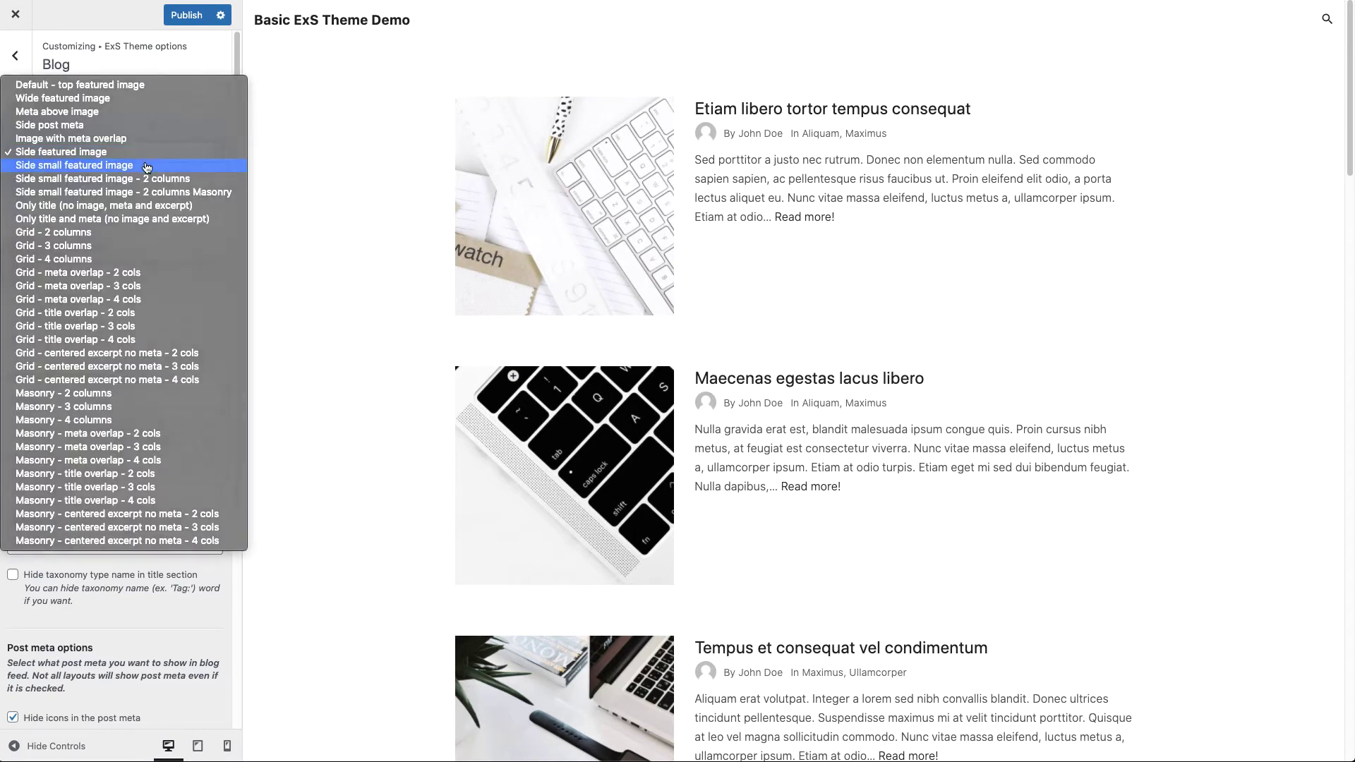
click(147, 166)
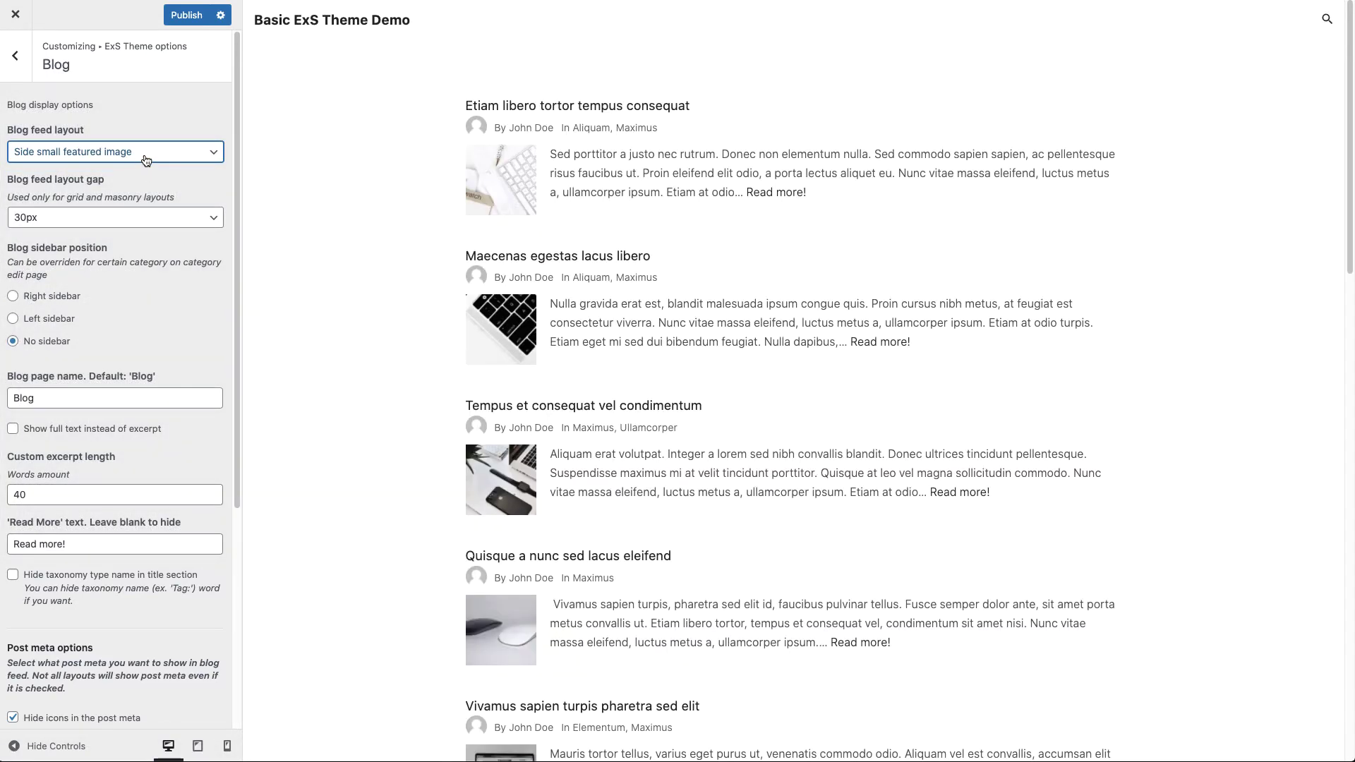
click(146, 157)
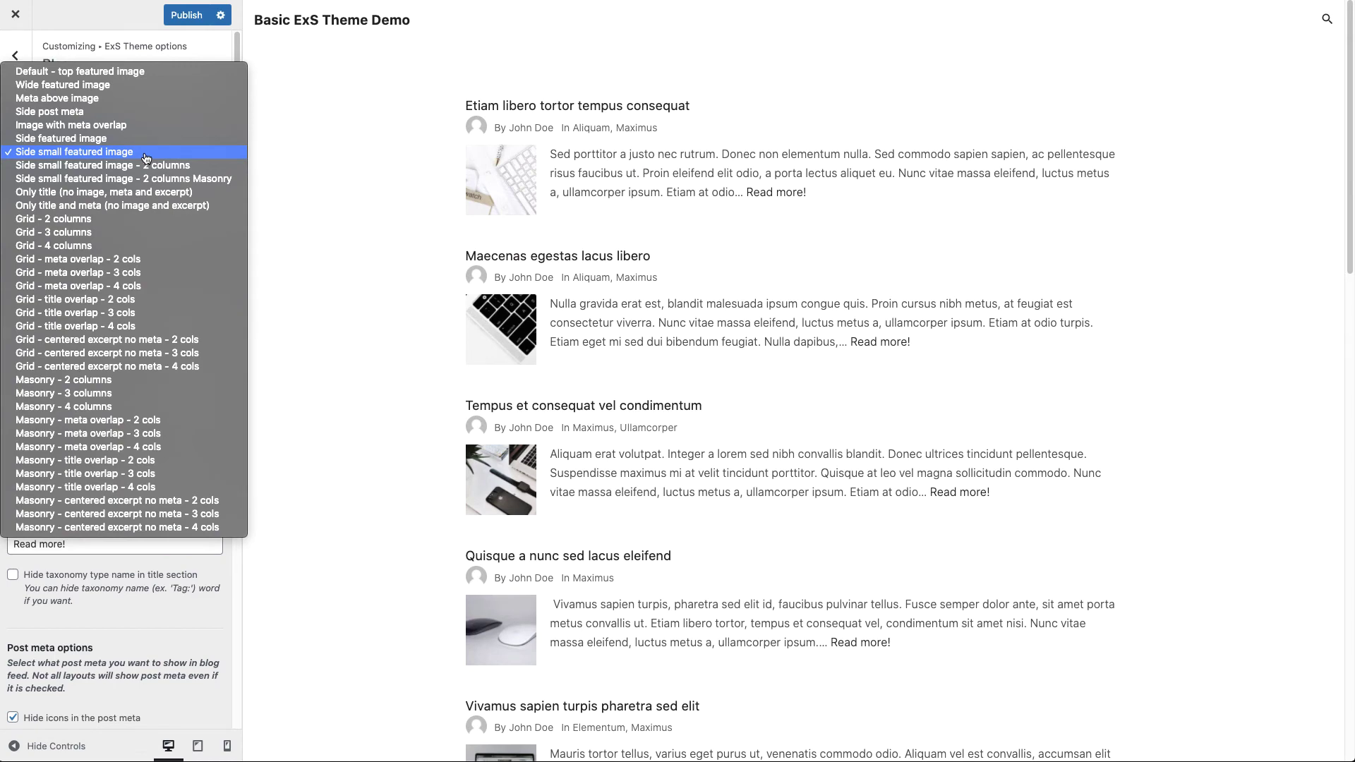
click(146, 166)
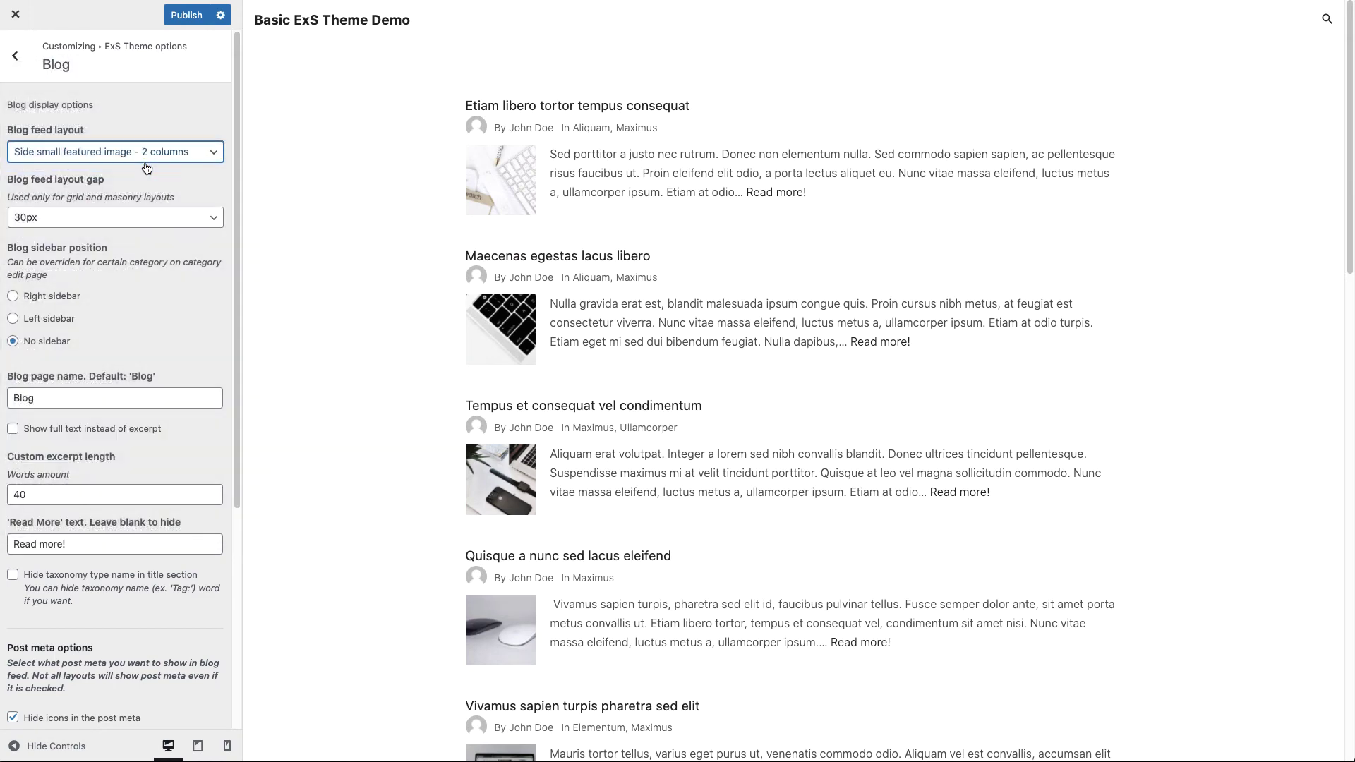
drag(32, 495, 8, 492)
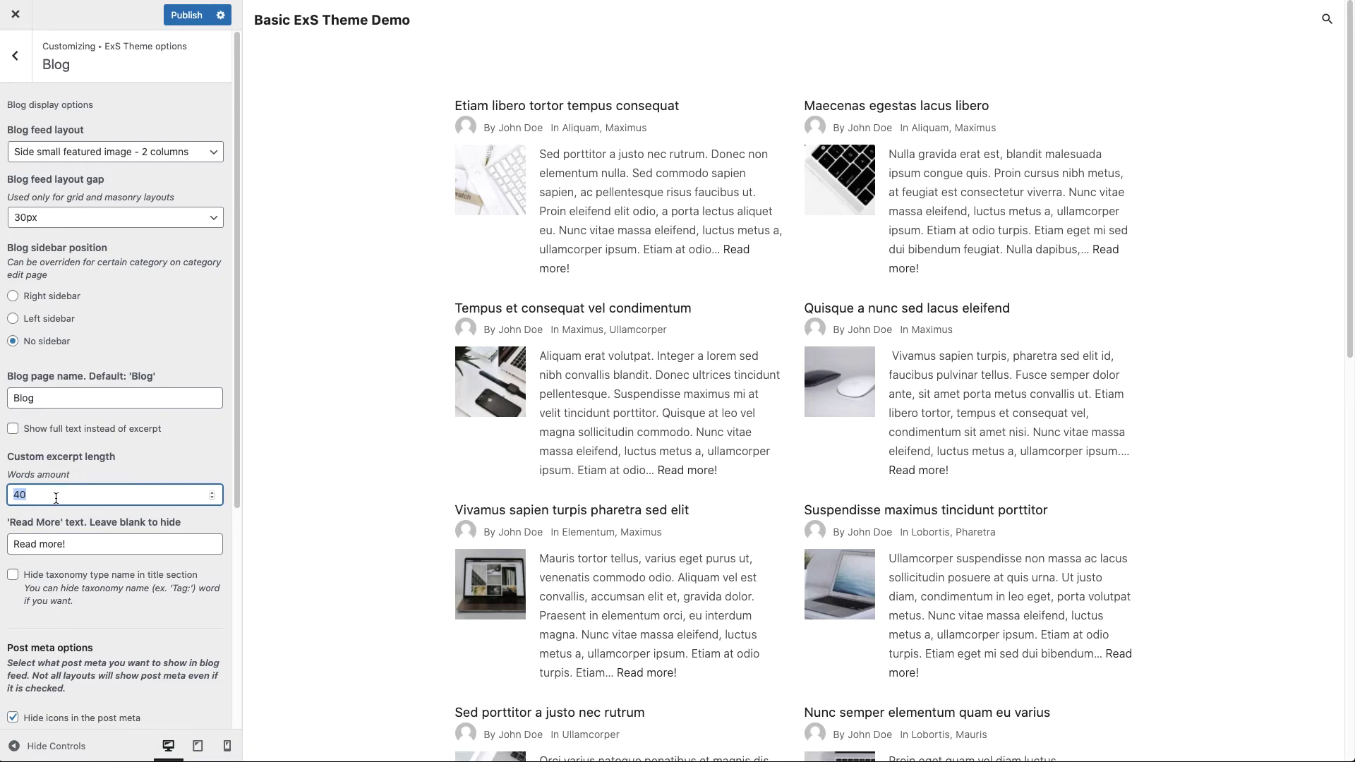
text(20)
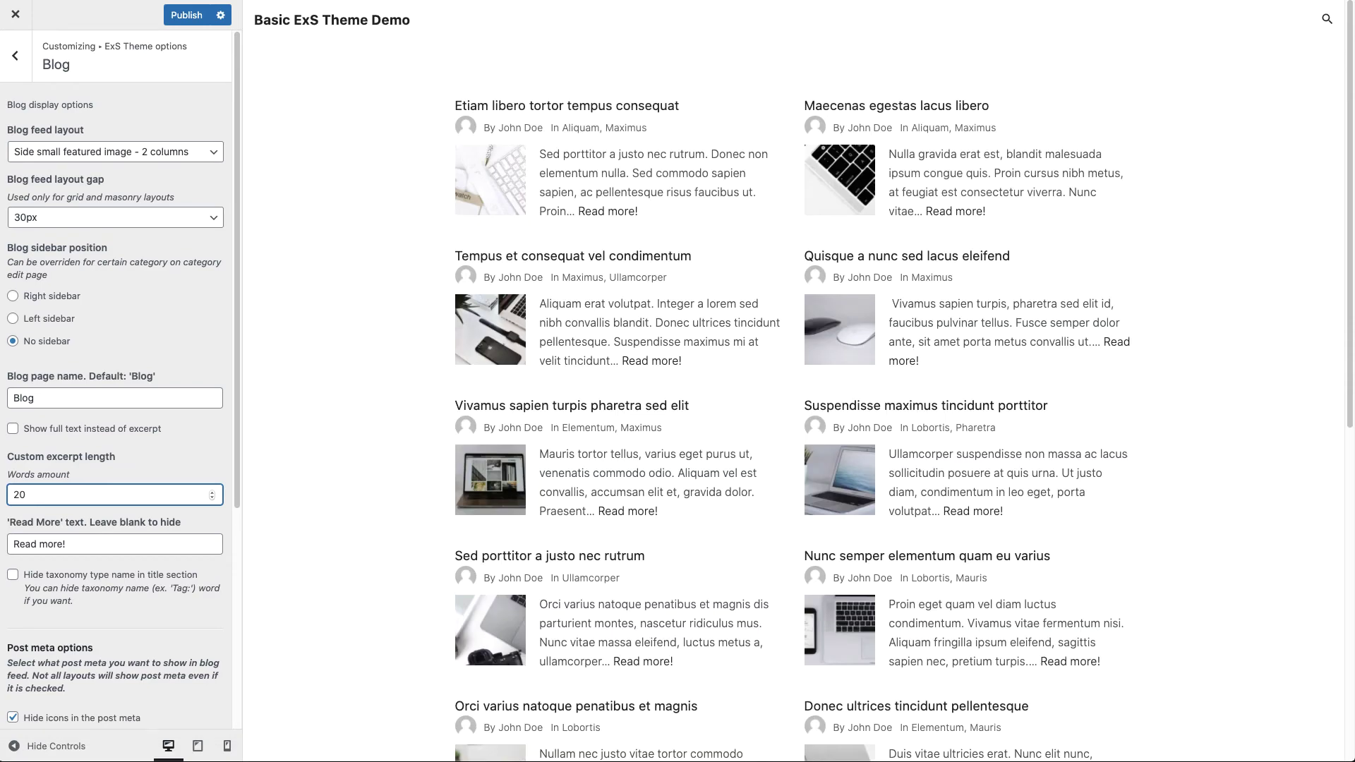
- Try Only title, then set the blog feed layout to Only title and meta
click(64, 157)
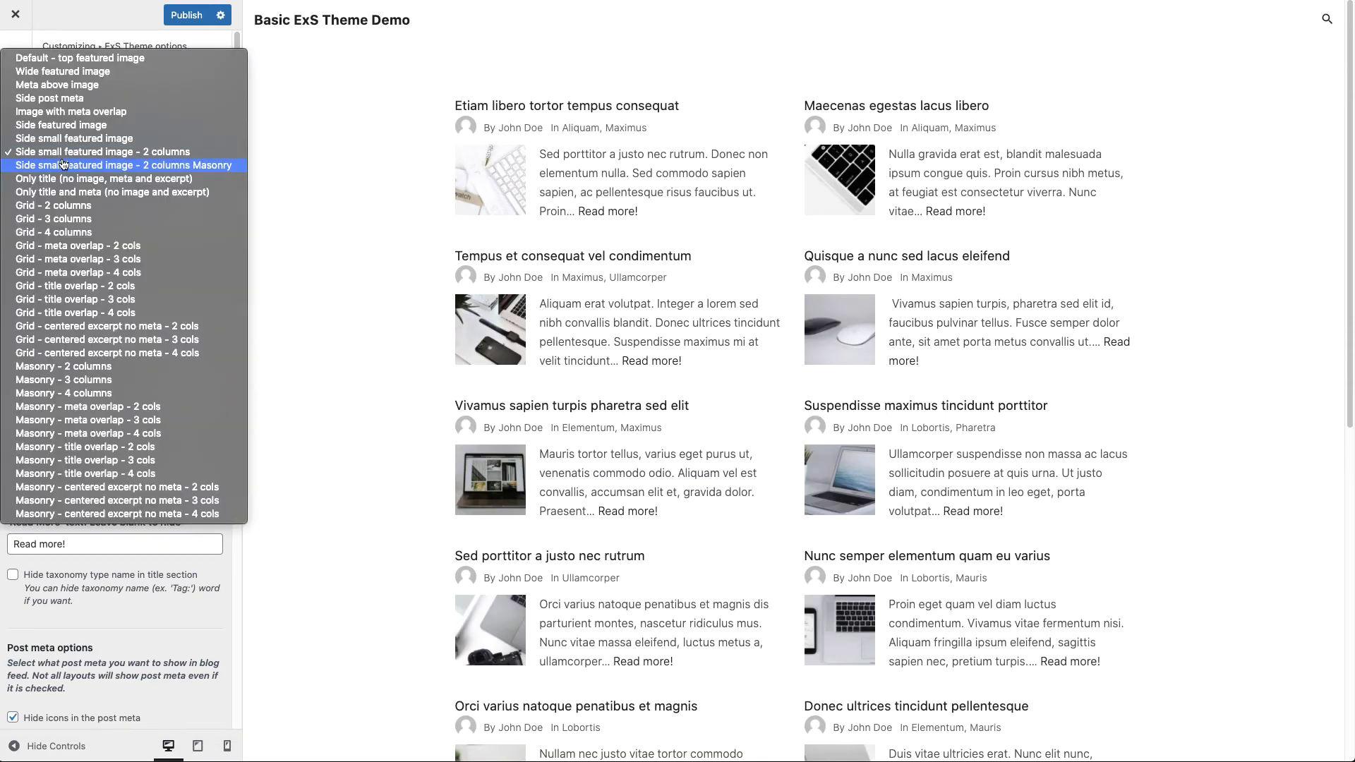
click(69, 181)
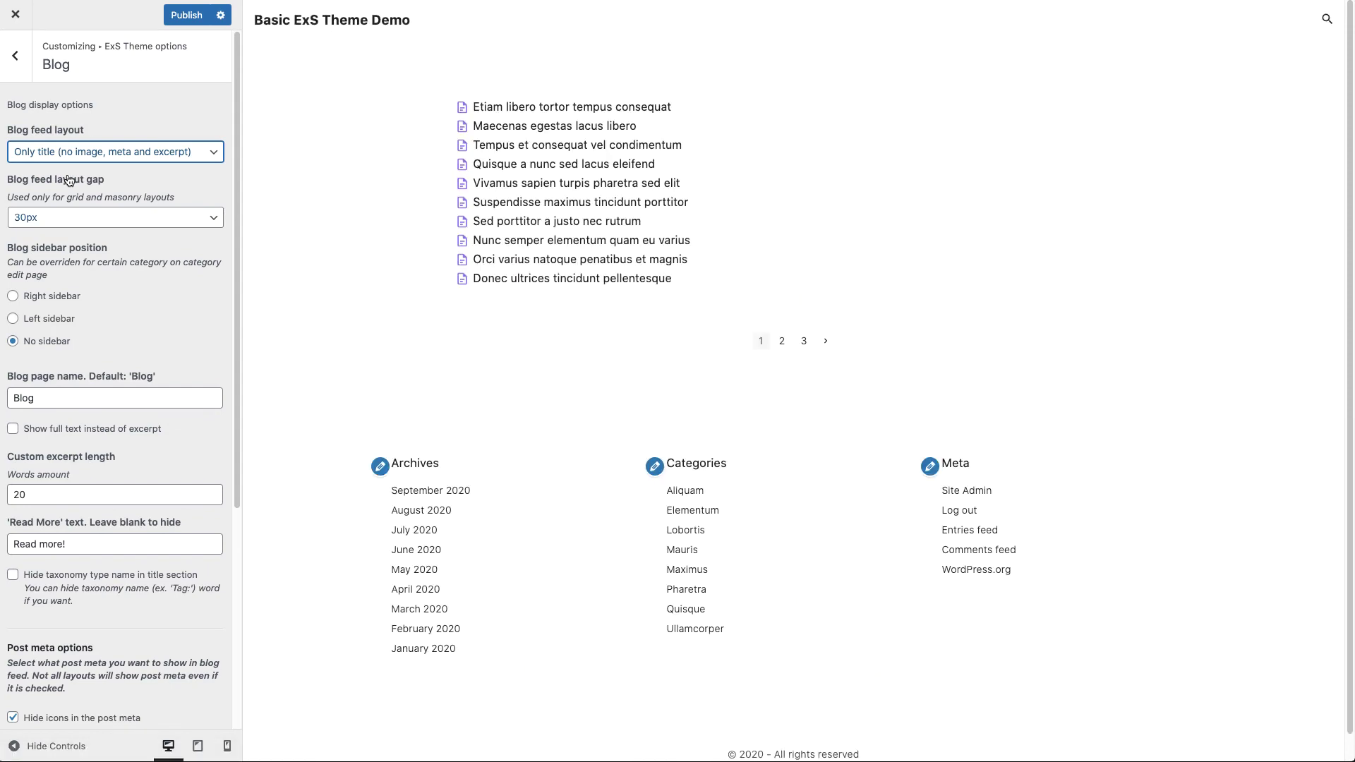
click(83, 159)
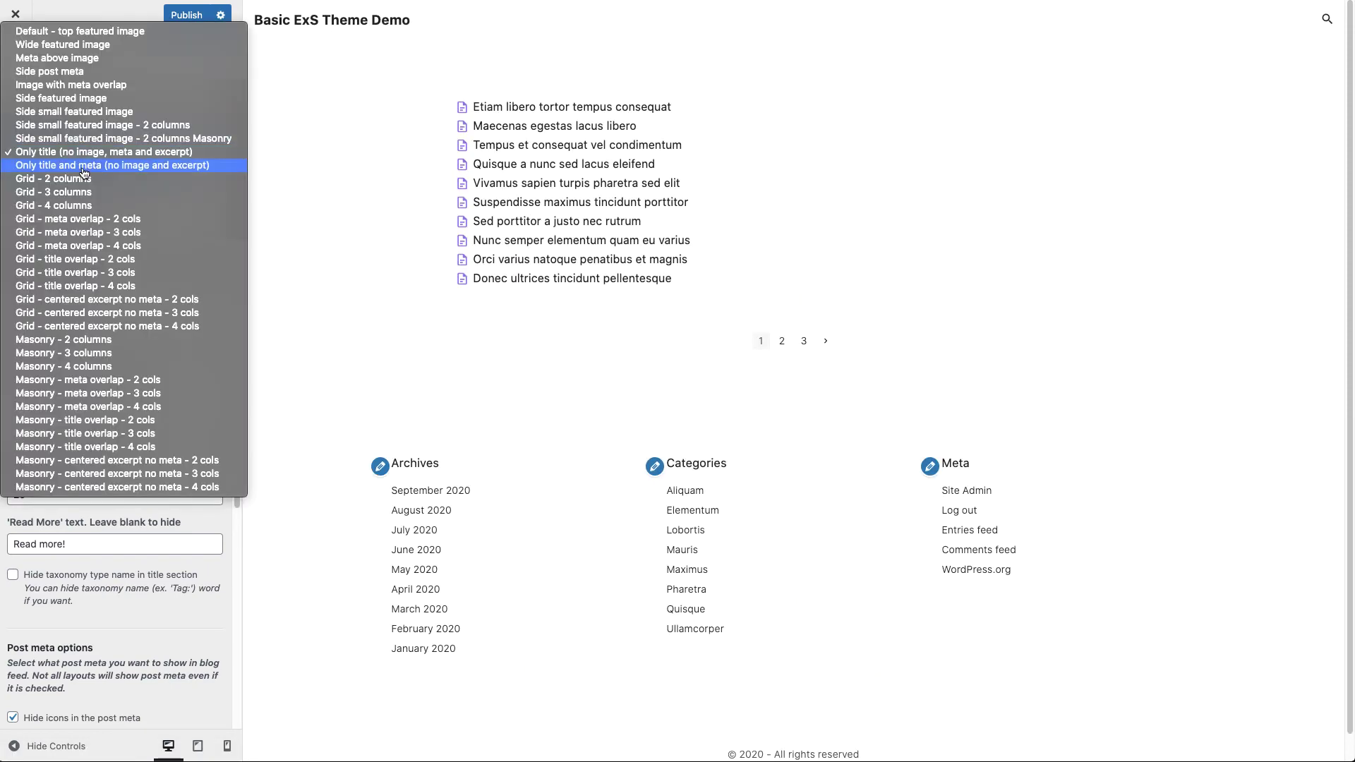
click(84, 168)
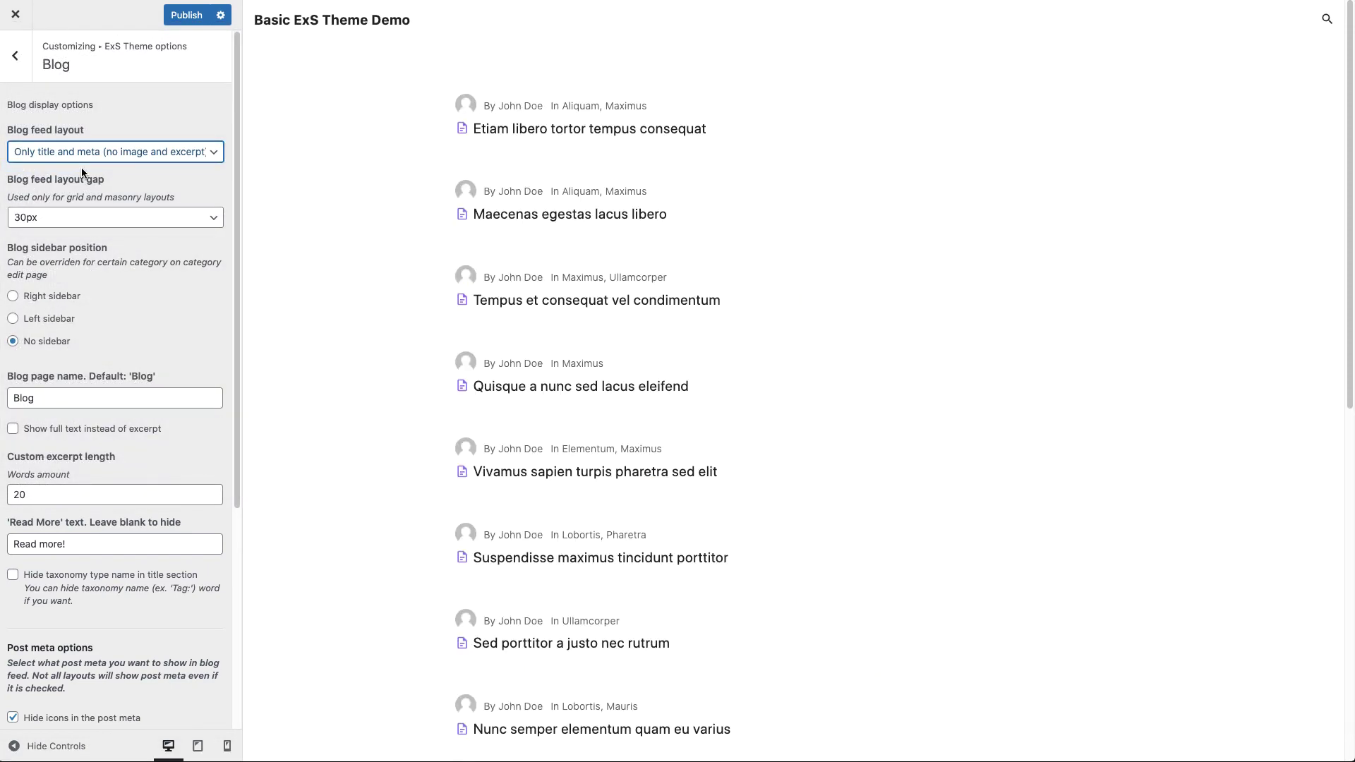
click(86, 159)
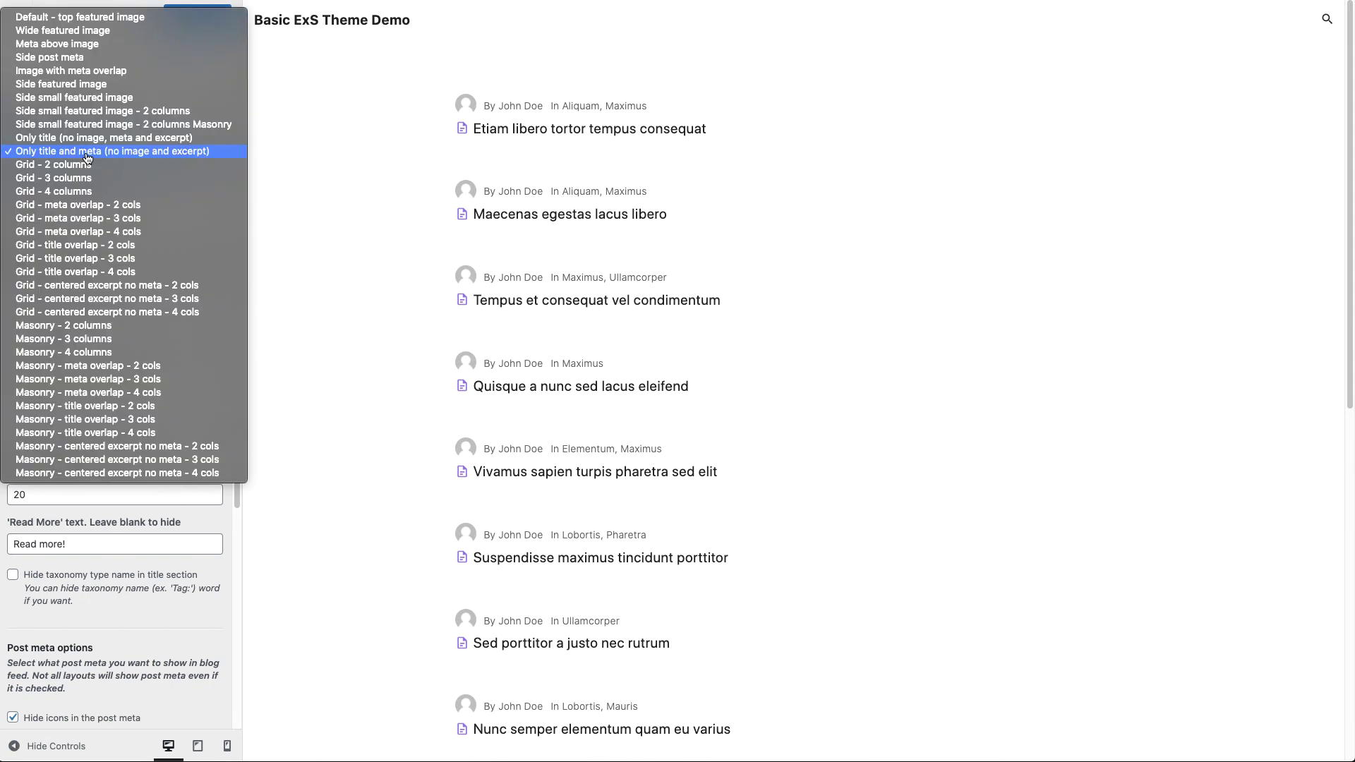
- Set the blog feed to Grid - 2 columns with a 50px gap between posts
click(88, 168)
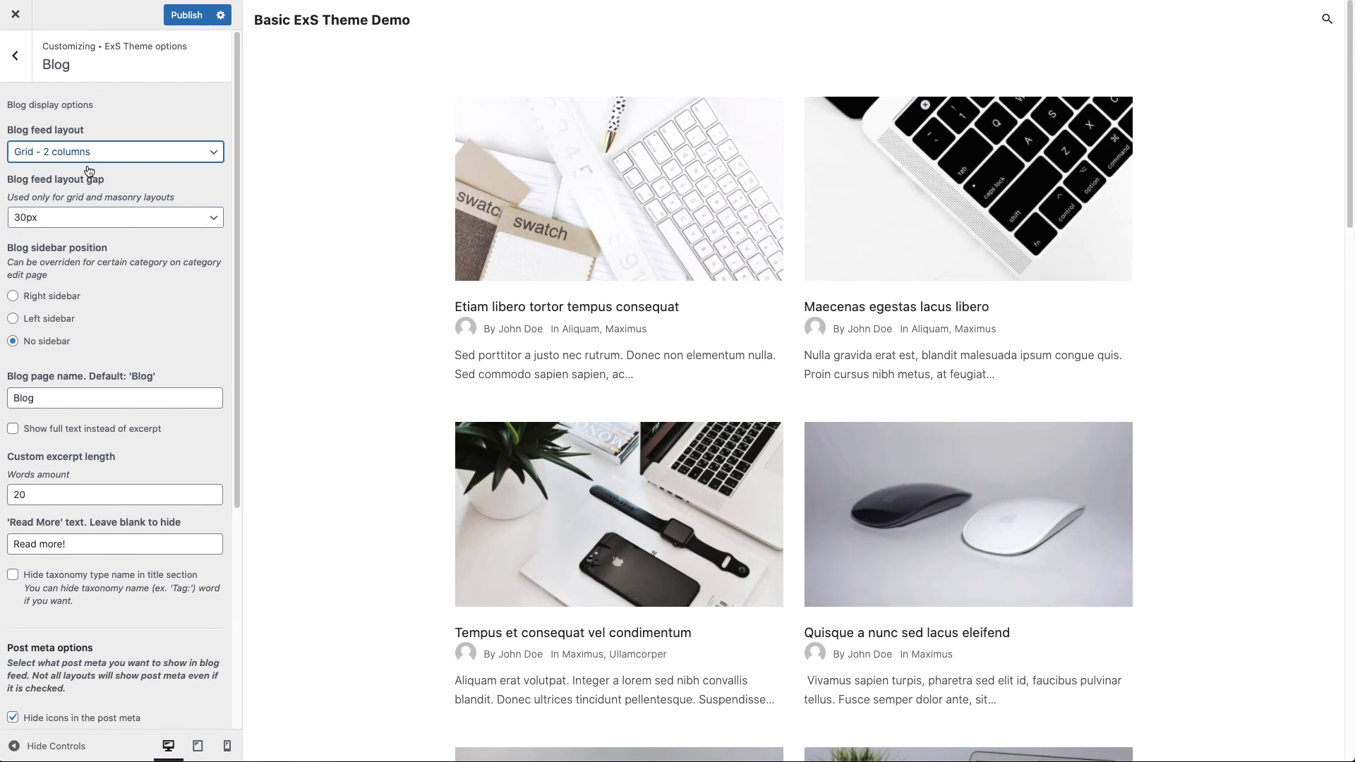
click(44, 223)
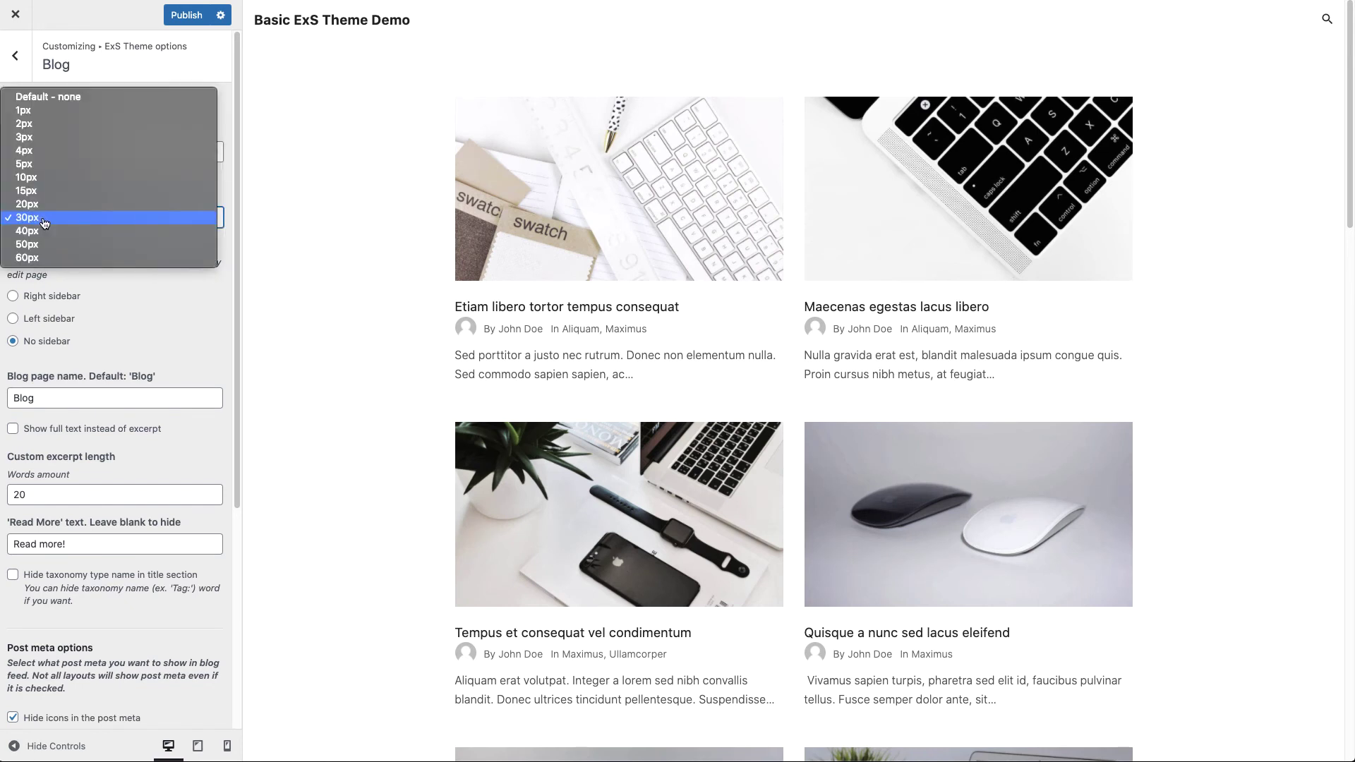
click(41, 244)
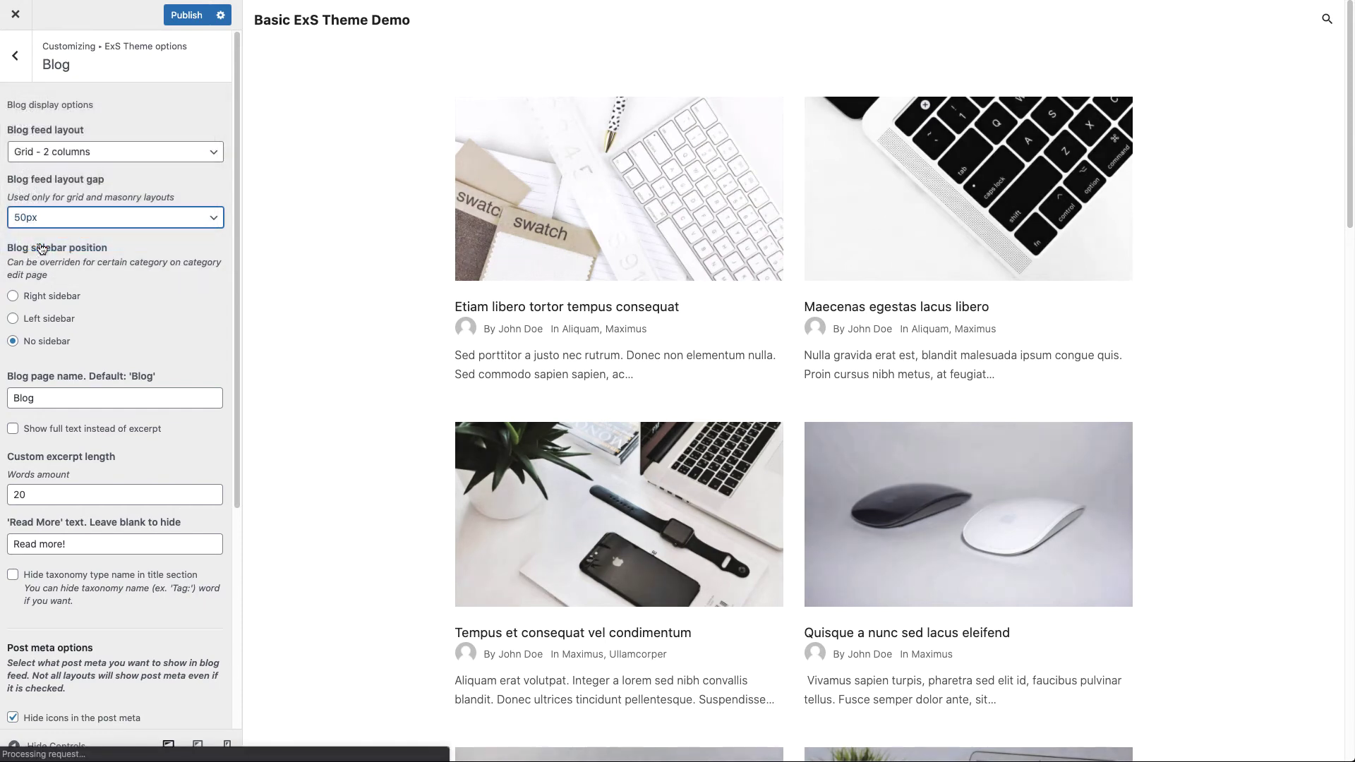
- Try Grid - title overlap - 2 cols, then switch the feed to Masonry - 3 columns
click(73, 153)
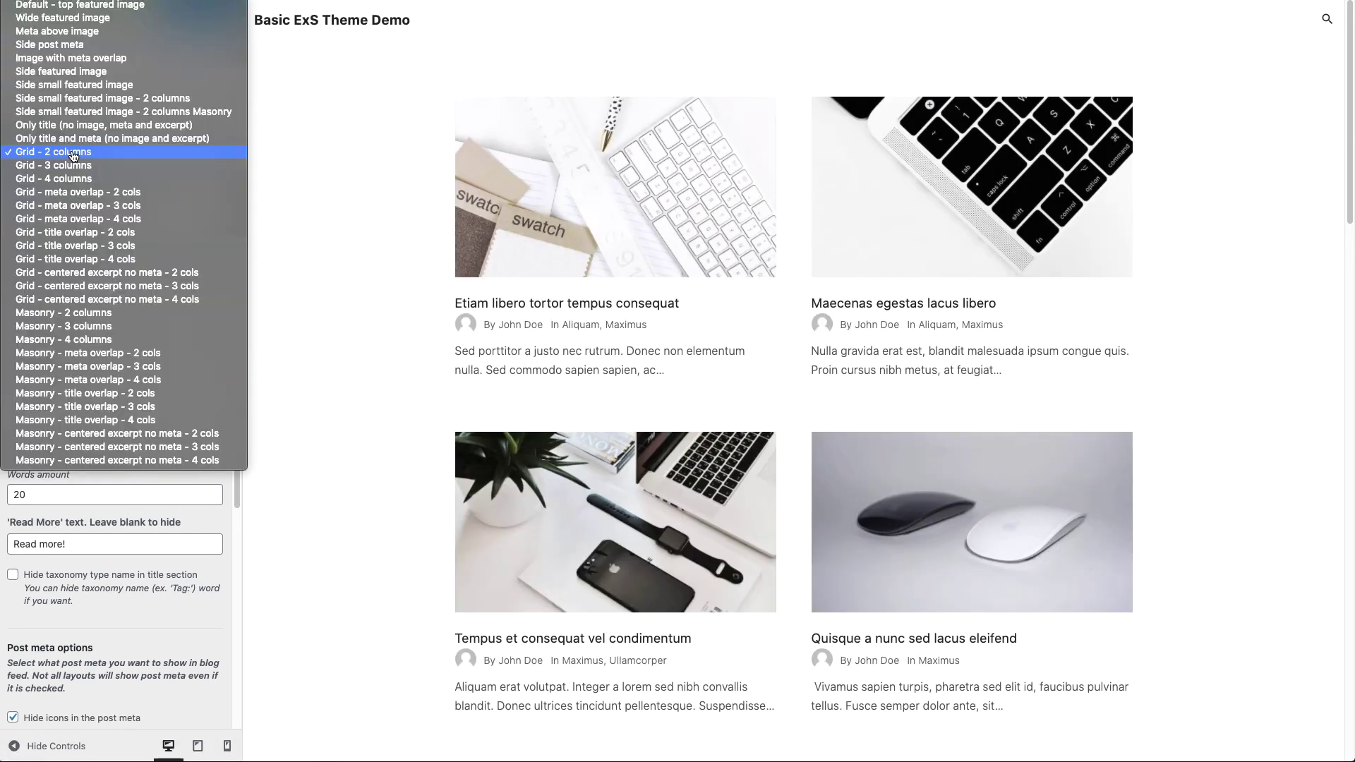
click(78, 233)
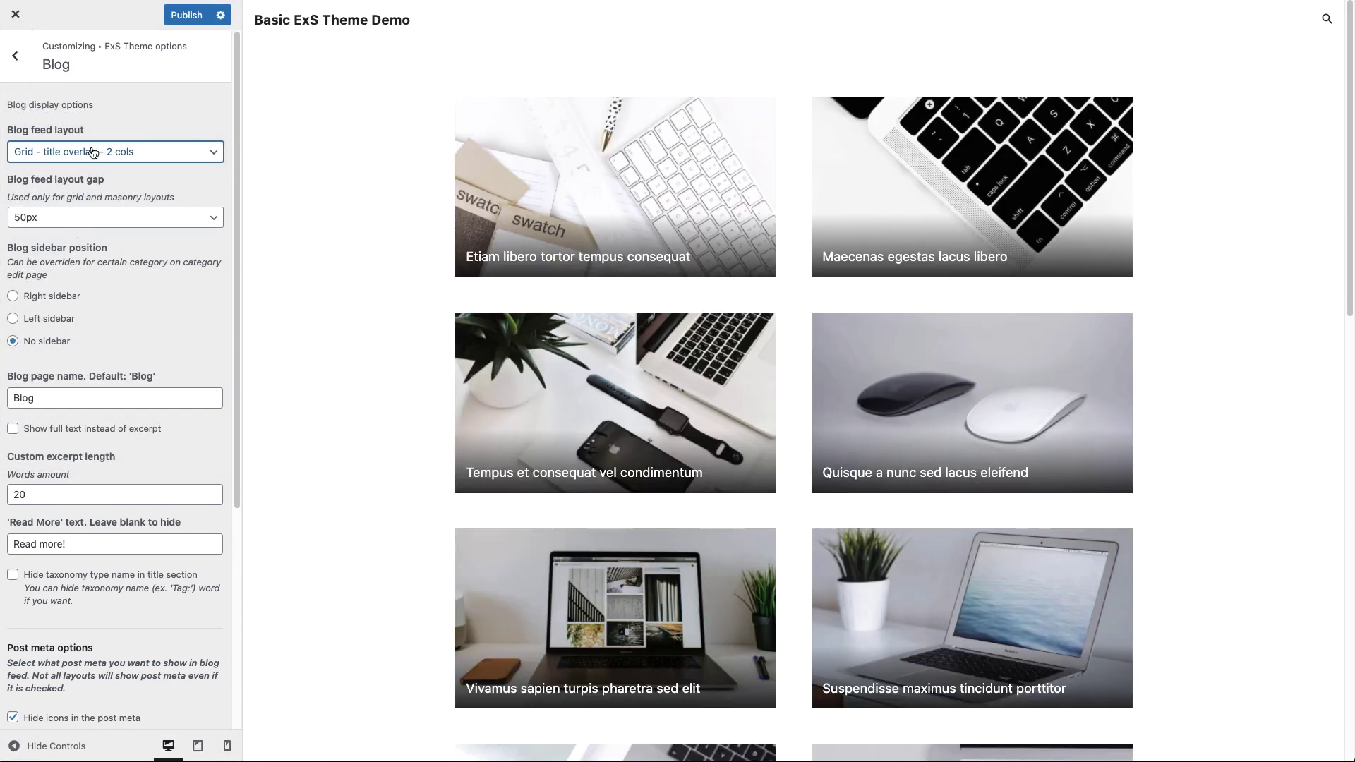
click(93, 152)
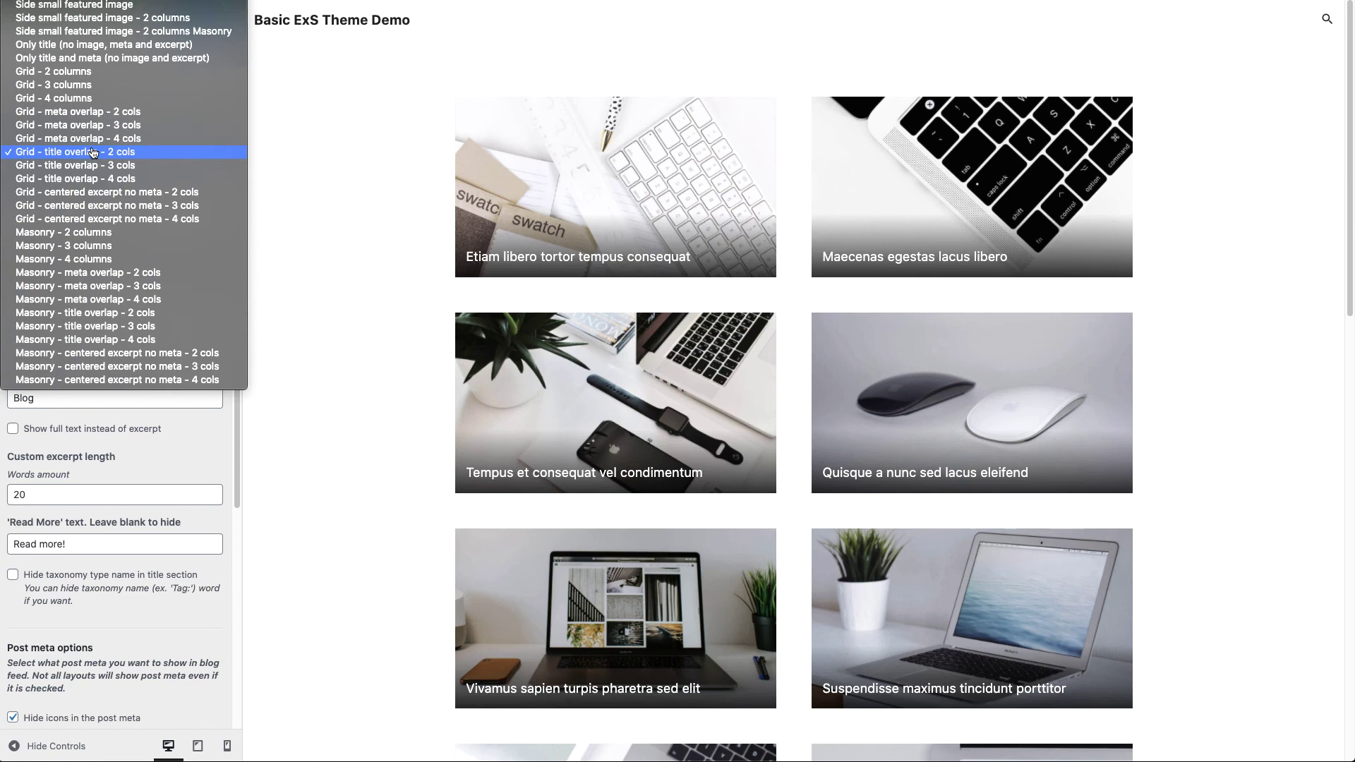
click(113, 255)
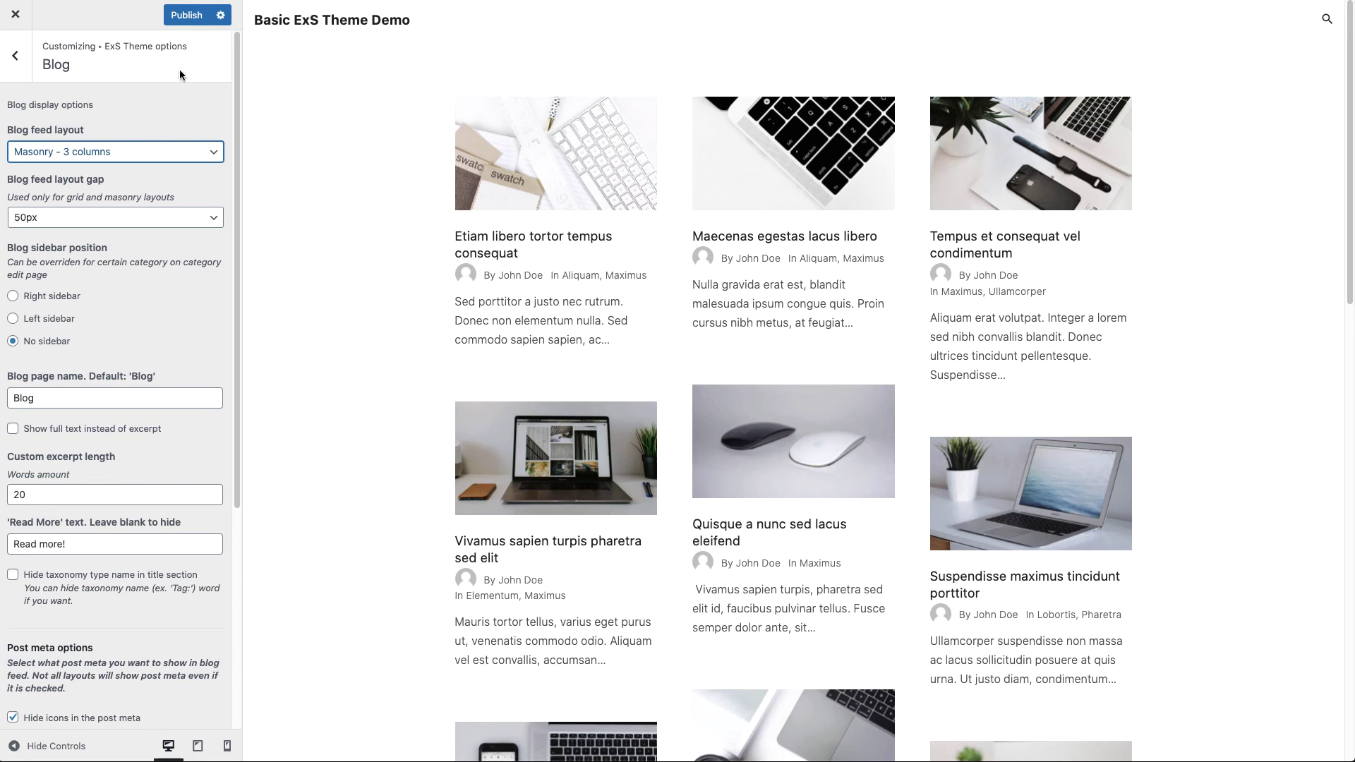
- Publish the Customizer changes and exit to the live blog page
click(185, 15)
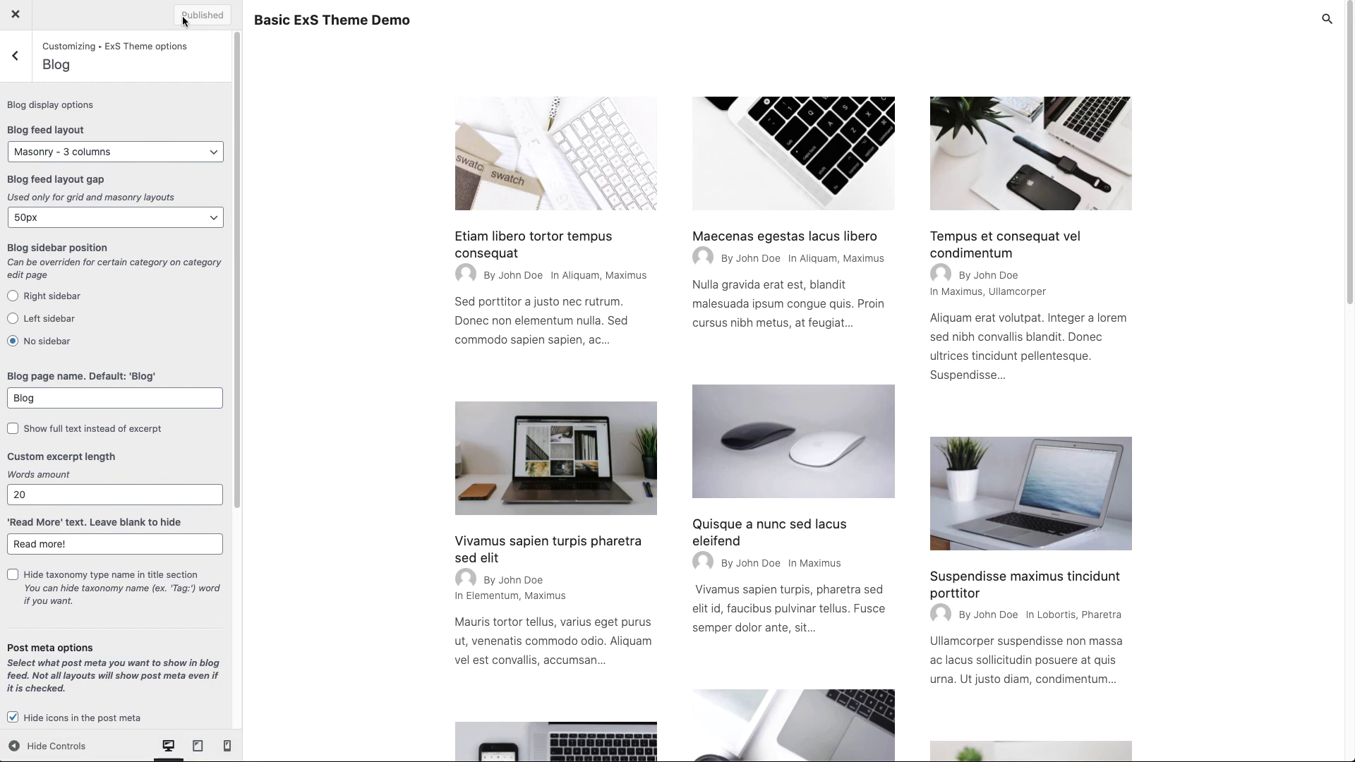
click(16, 17)
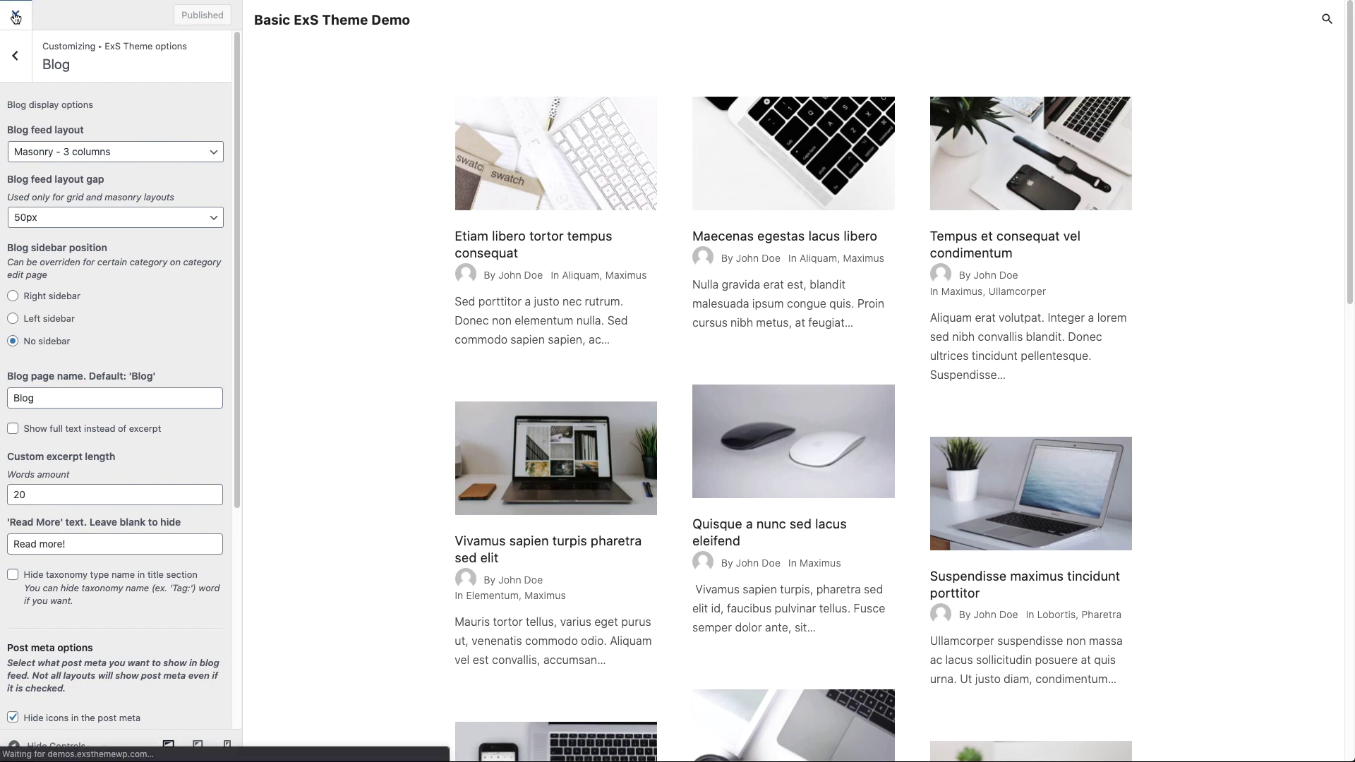